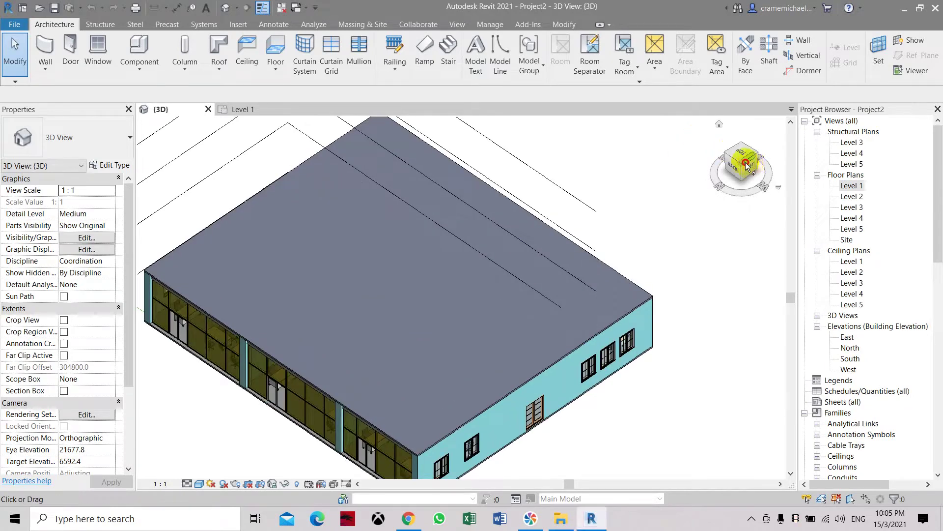
Orbit the office building in 3D with the ViewCube, then select the Level 2 floor plan
left_click(752, 167)
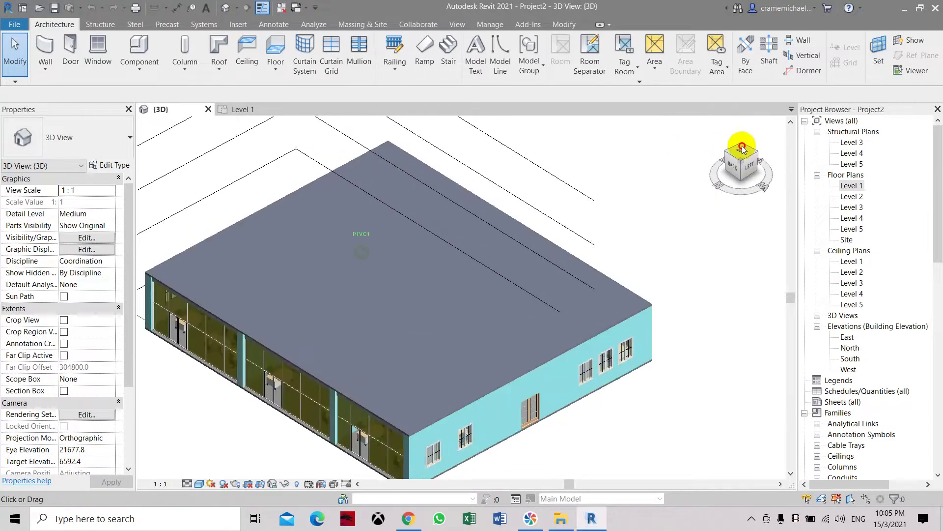
mouse_move(741, 160)
left_mouse_down()
mouse_move(770, 144)
mouse_move(617, 185)
left_mouse_up()
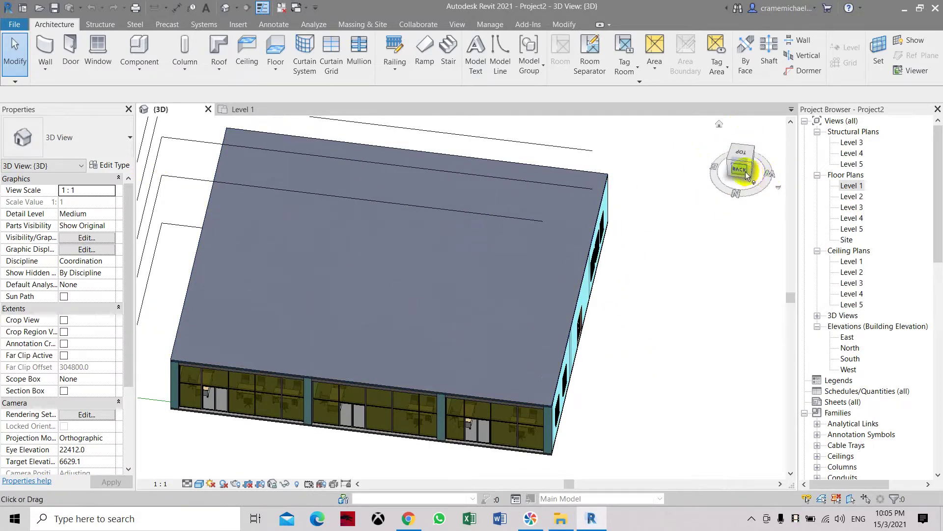
left_click_drag(746, 175, 727, 158)
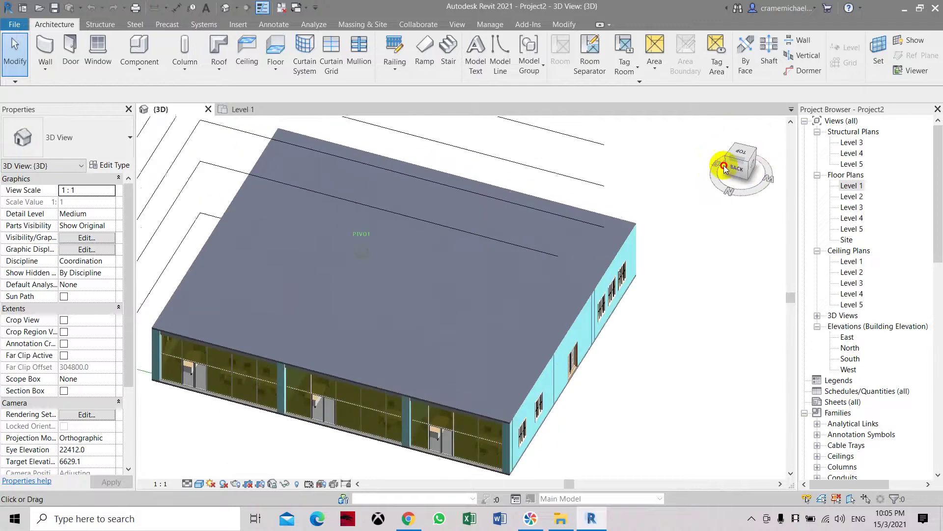
left_click(851, 197)
Open the Level 2 floor plan from the Project Browser
double_click(851, 196)
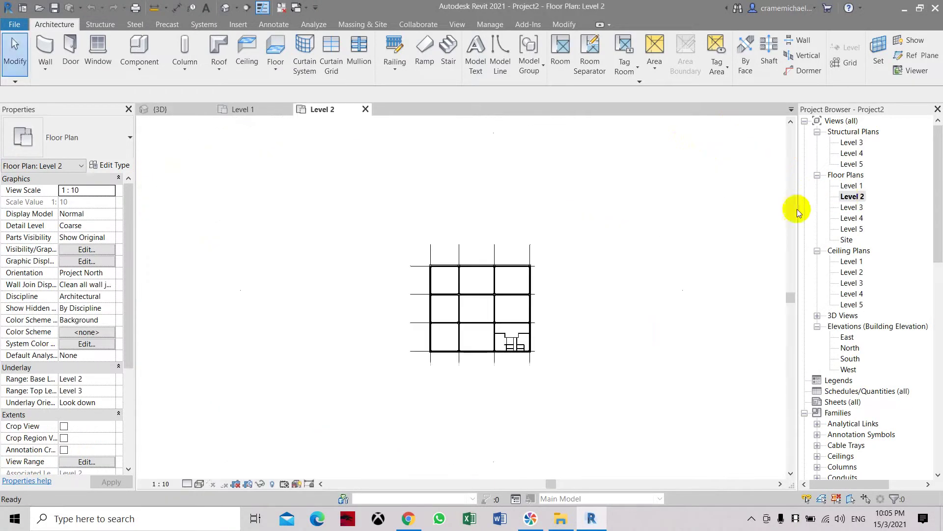
scroll(515, 339, "up", 3)
scroll(560, 355, "up", 2)
scroll(560, 355, "up", 1)
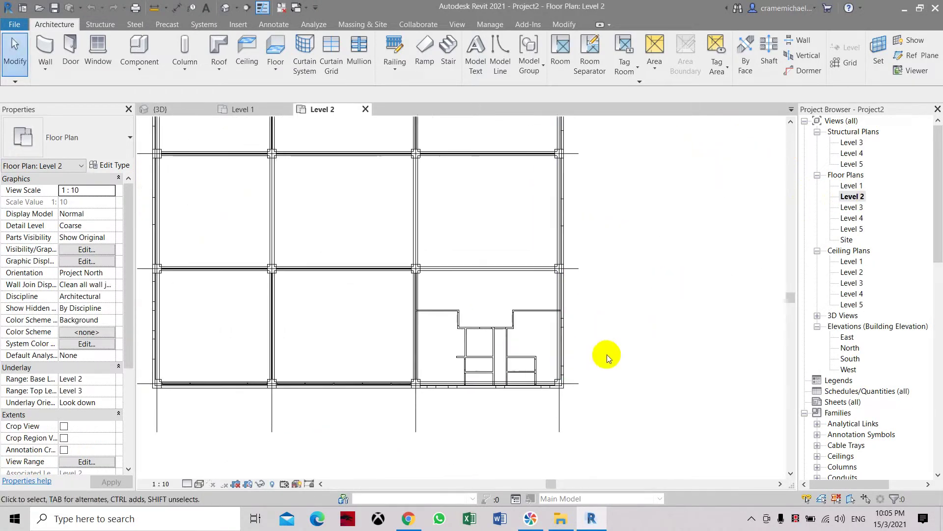
scroll(613, 345, "down", 2)
scroll(613, 344, "down", 1)
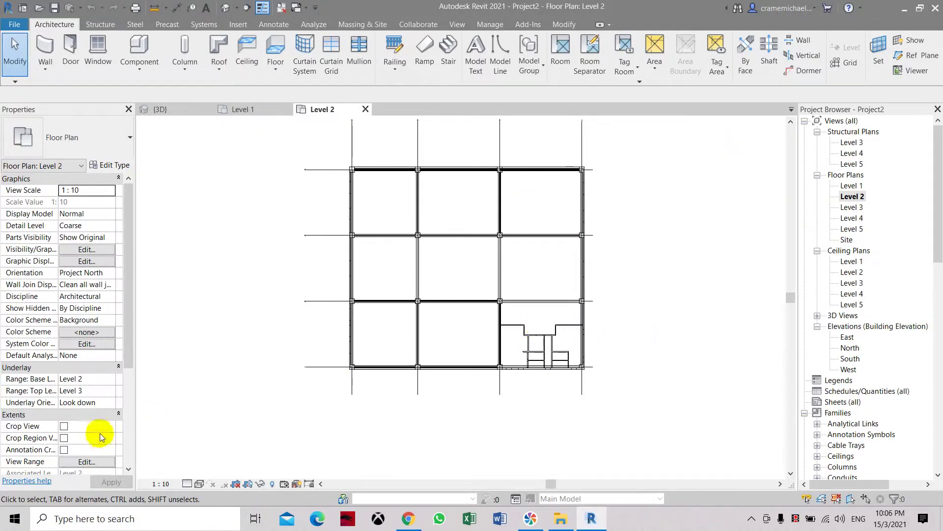
scroll(102, 433, "down", 1)
scroll(102, 417, "down", 2)
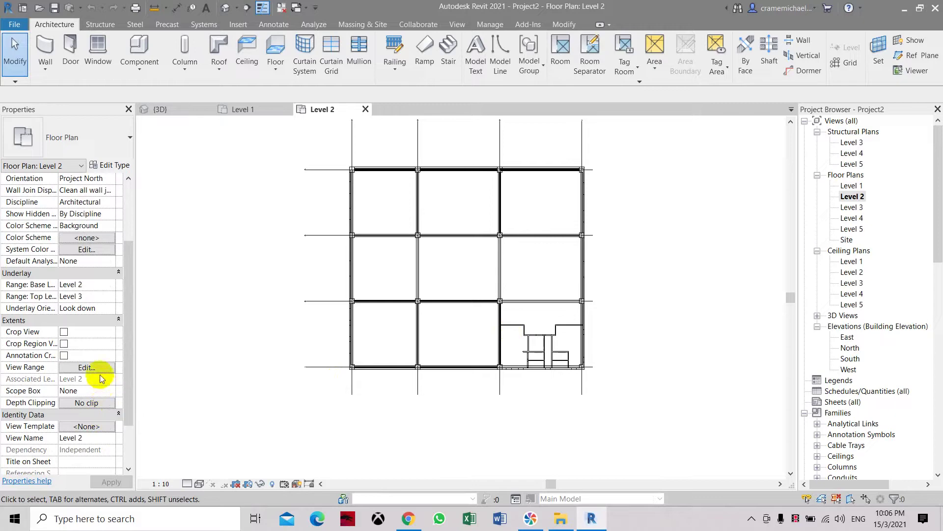
Set the Level 2 View Range depth offset to 0, apply it, and select the floor slab
left_click(86, 367)
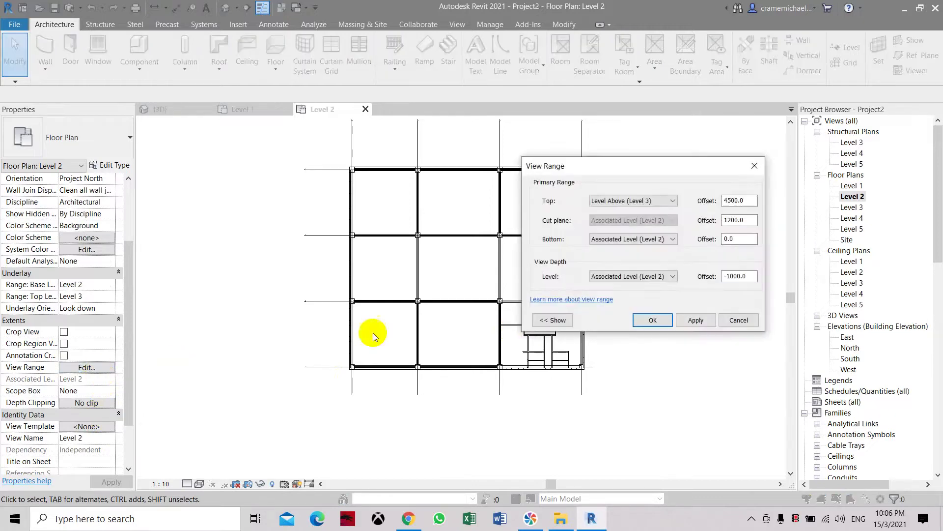
double_click(741, 275)
type("0")
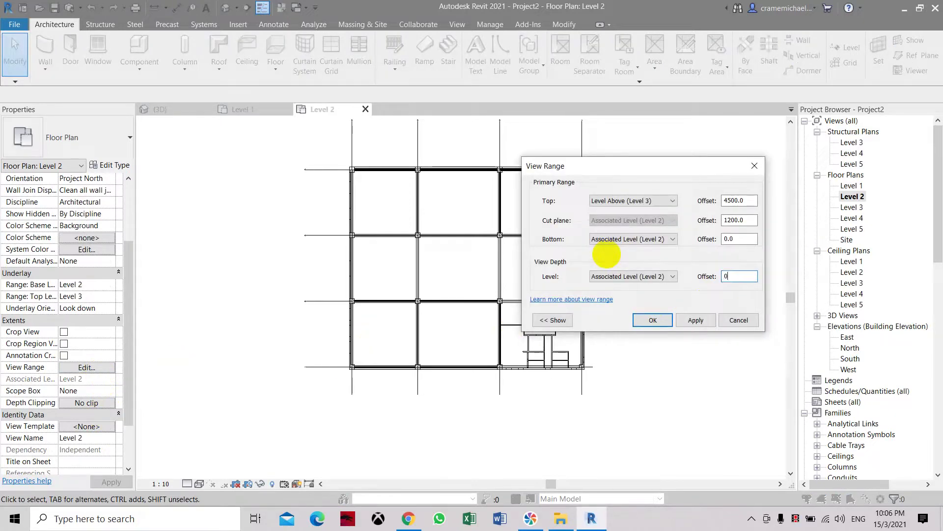
left_click(669, 323)
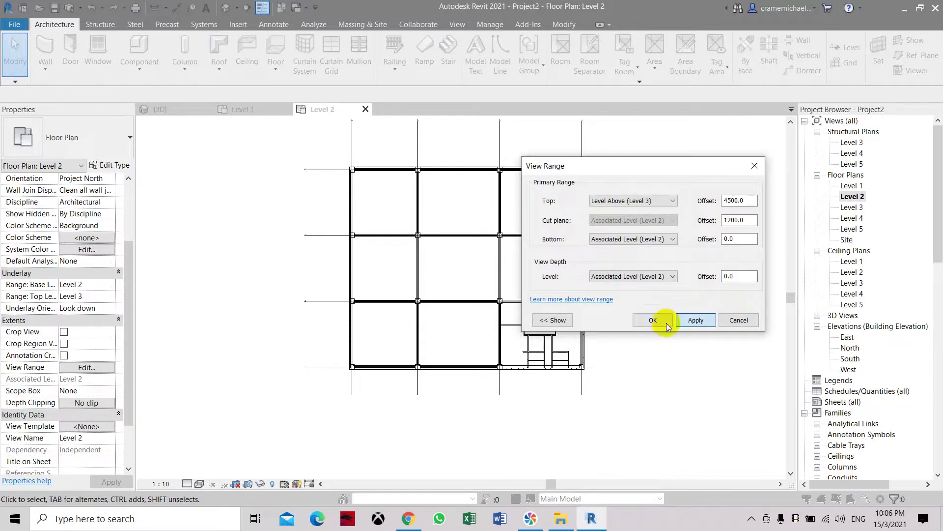
left_click(661, 324)
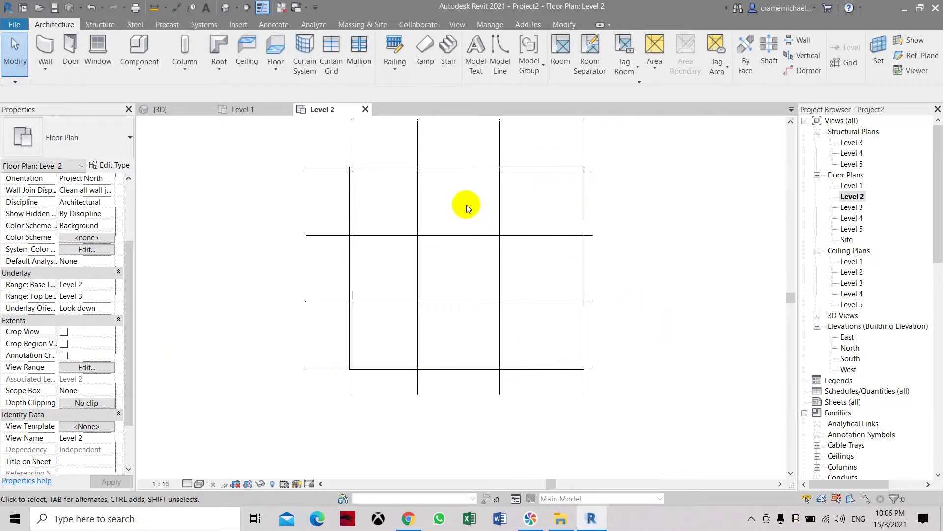
left_click(567, 286)
Pan the plan to recentre the selected Level 2 Generic 150mm floor slab
middle_click_drag(498, 255, 477, 269)
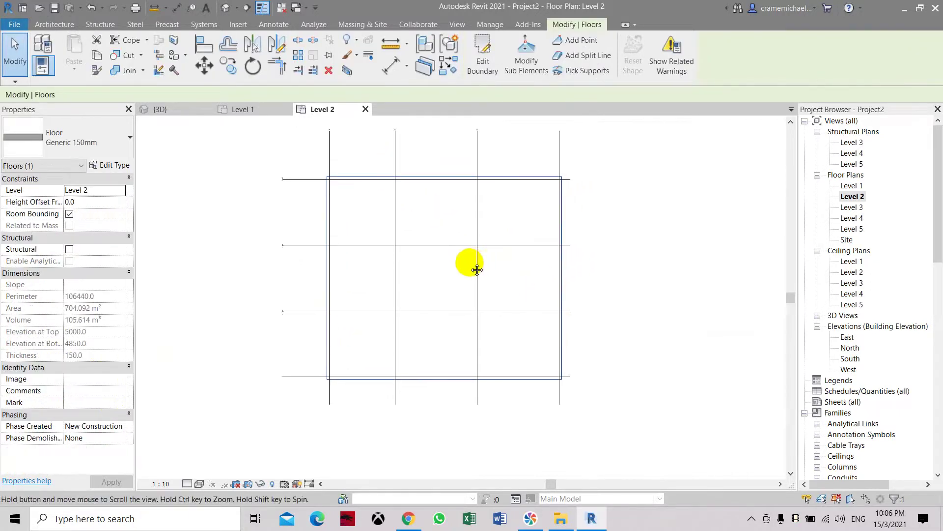
scroll(457, 267, "up", 1)
scroll(369, 266, "up", 1)
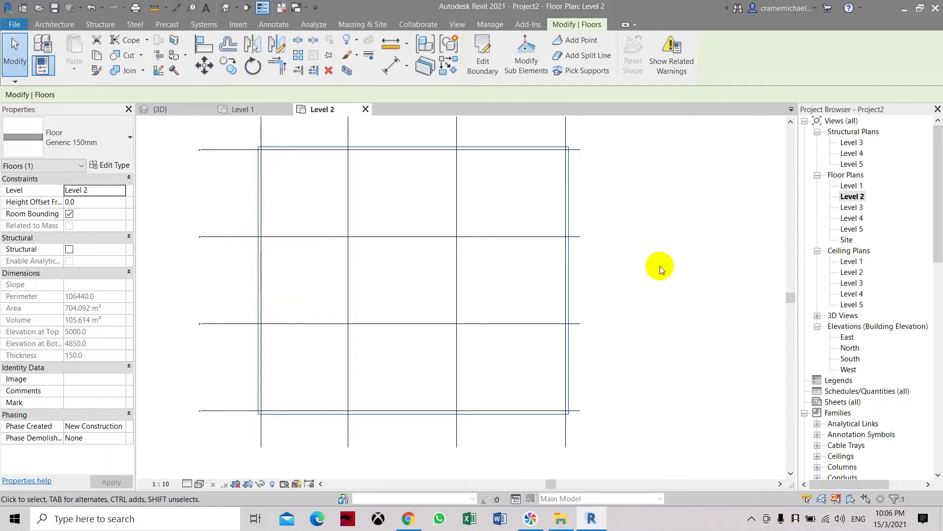
Draw a horizontal model line from grid C to grid B, then delete the misplaced line
left_click(42, 26)
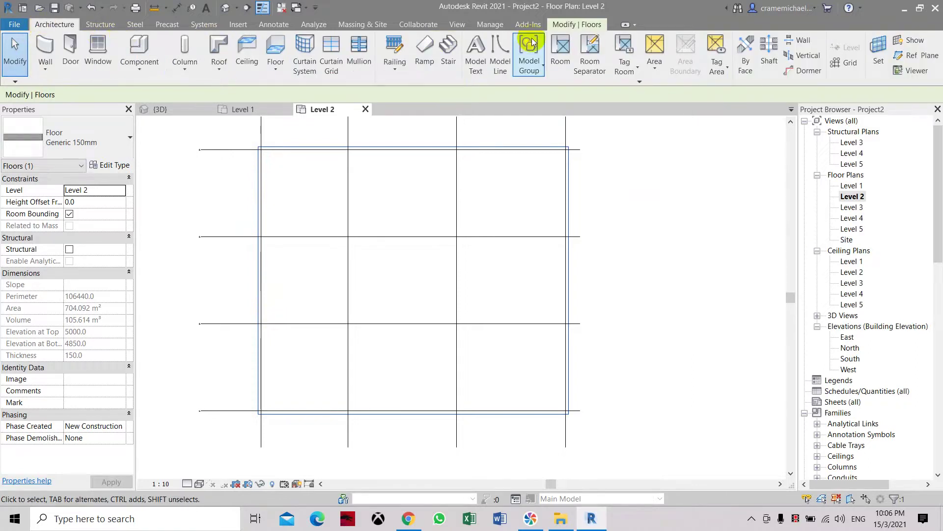
left_click(503, 61)
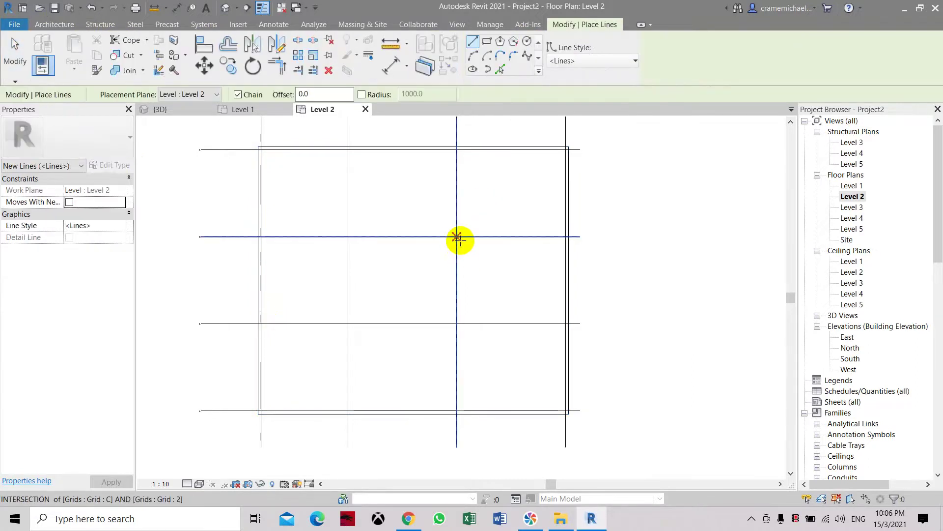
scroll(455, 274, "up", 2)
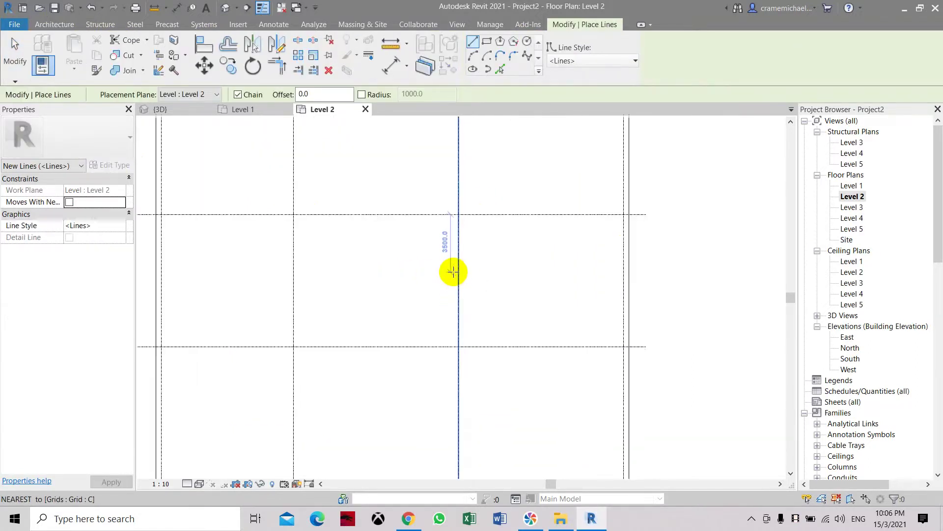
left_click(458, 215)
scroll(455, 239, "up", 1)
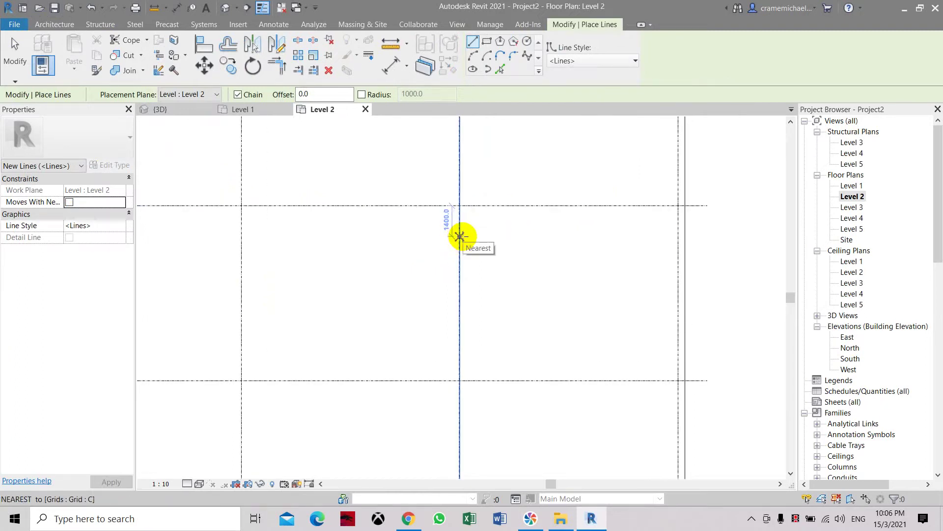
key("Escape")
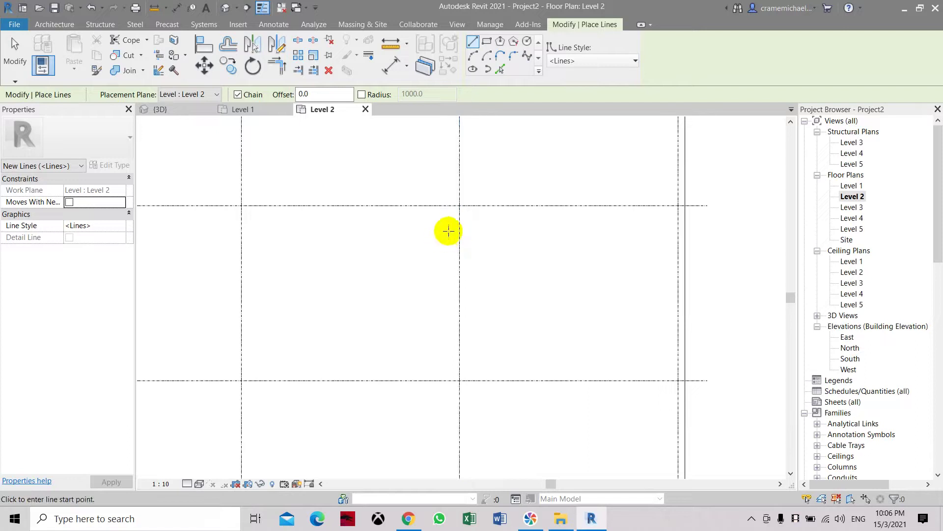
left_click(461, 206)
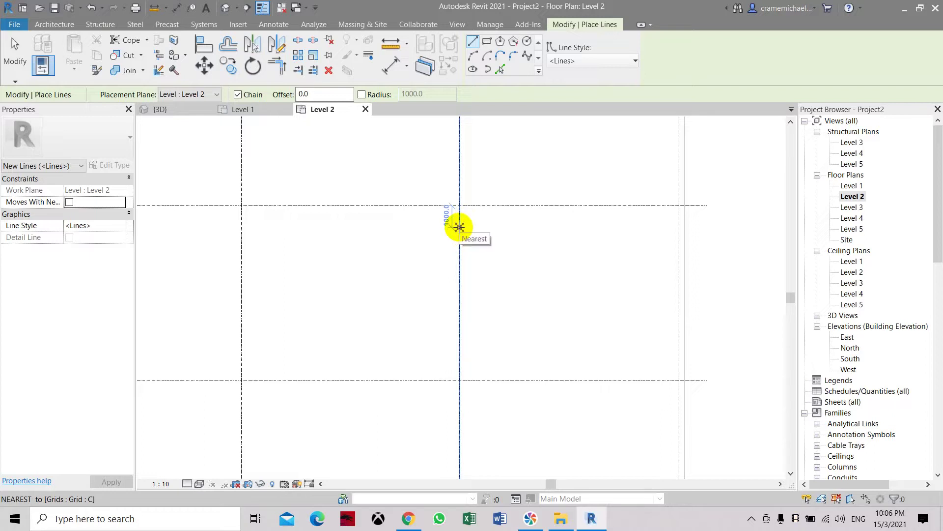
left_click(459, 226)
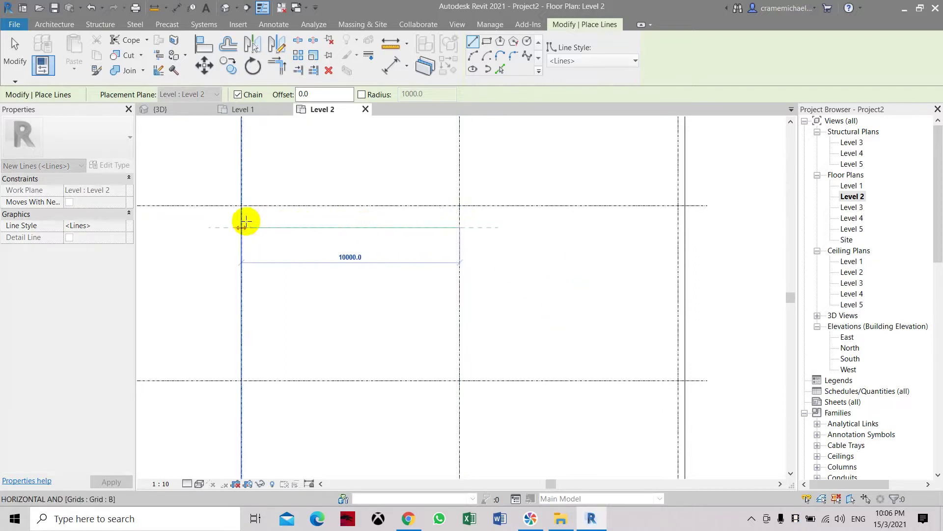
left_click(243, 221)
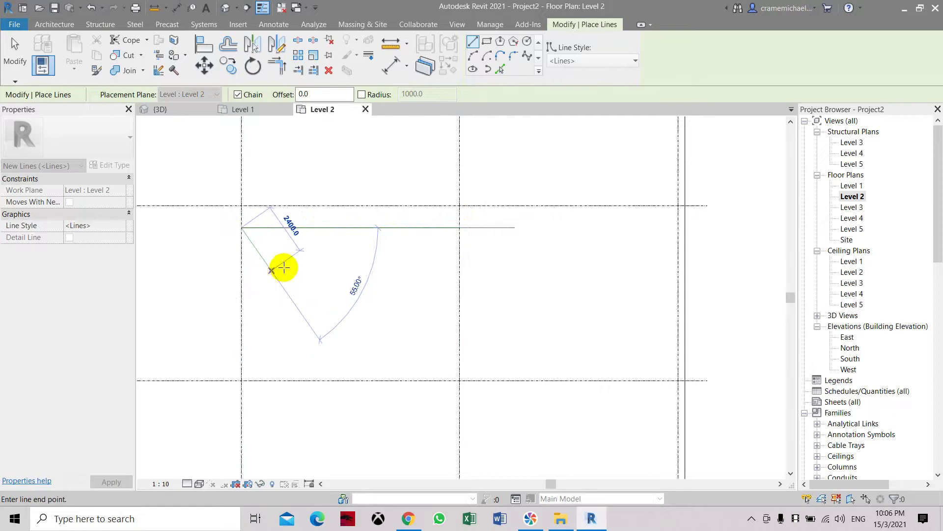
key("Escape")
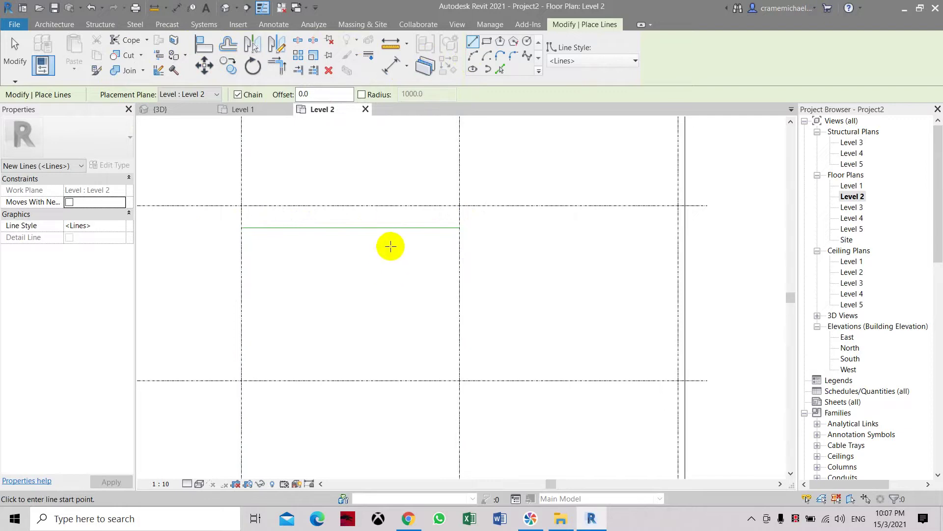
key("Escape")
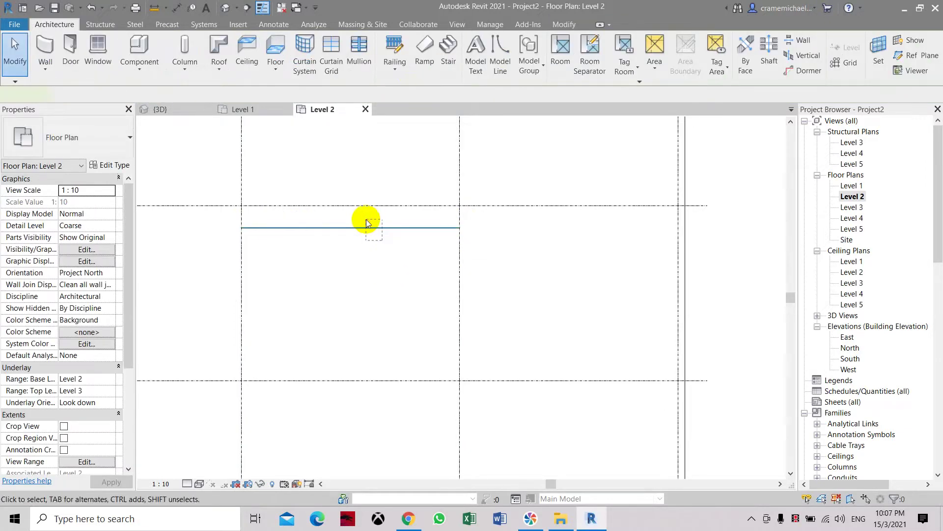
left_click(366, 223)
key("Delete")
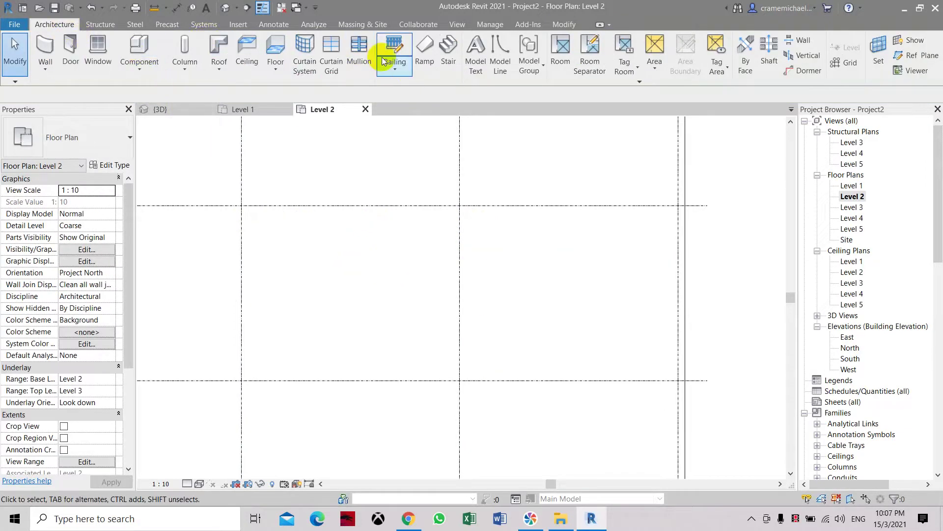
Draw an upper and a lower horizontal model line between grids B and C
left_click(500, 55)
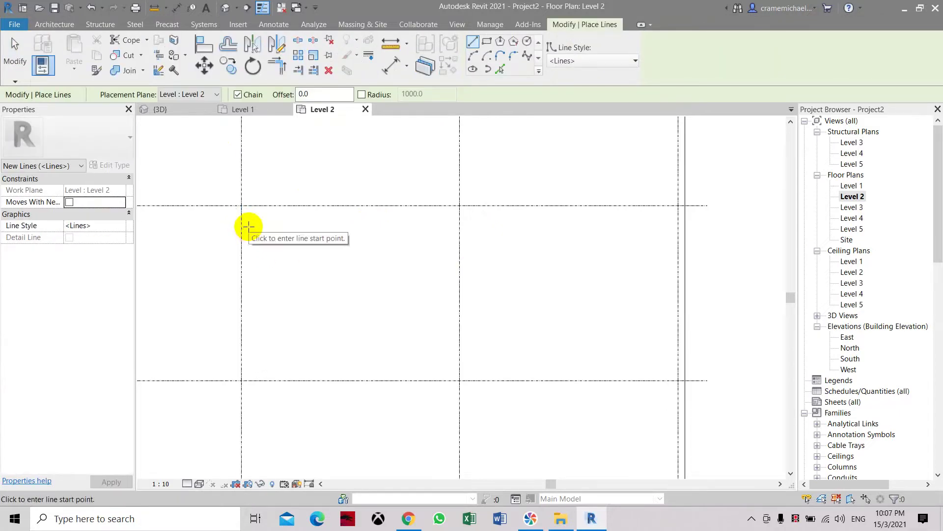
left_click(242, 226)
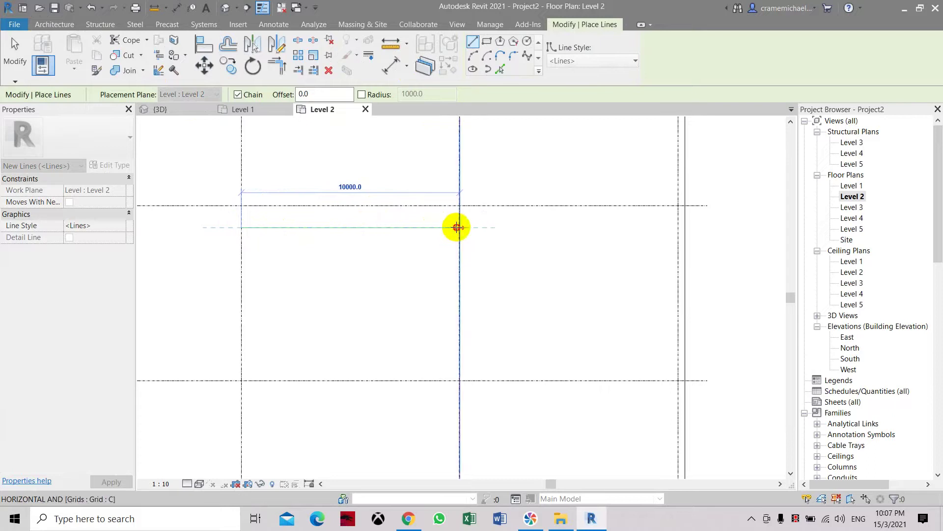
left_click(457, 226)
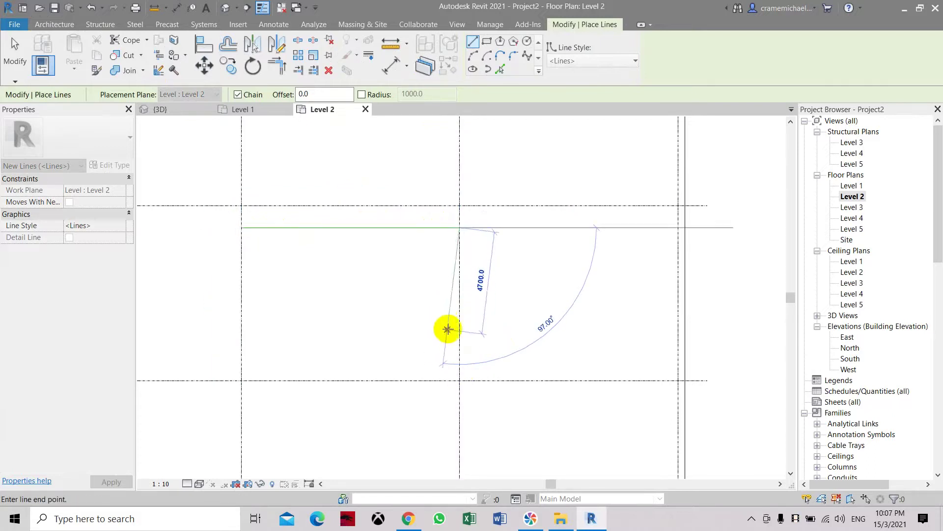
key("Escape")
scroll(459, 355, "up", 1)
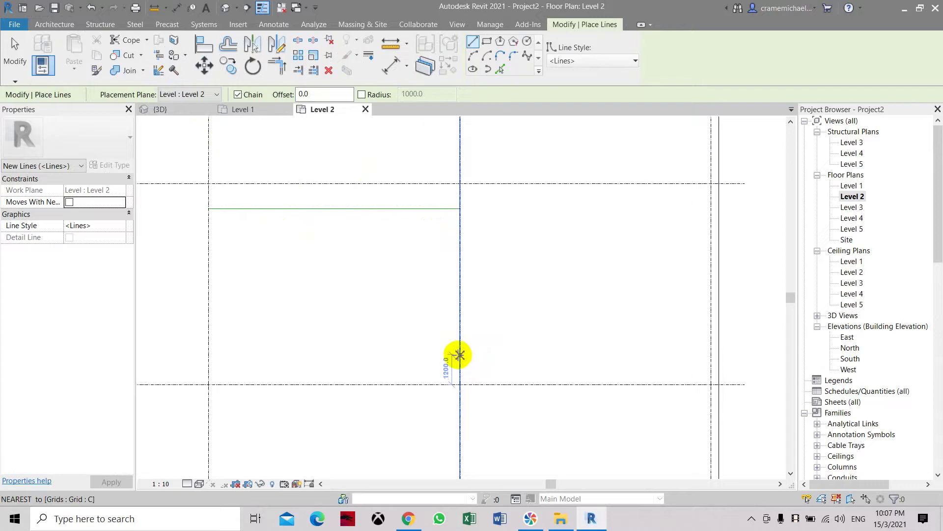
scroll(459, 360, "up", 1)
left_click(458, 359)
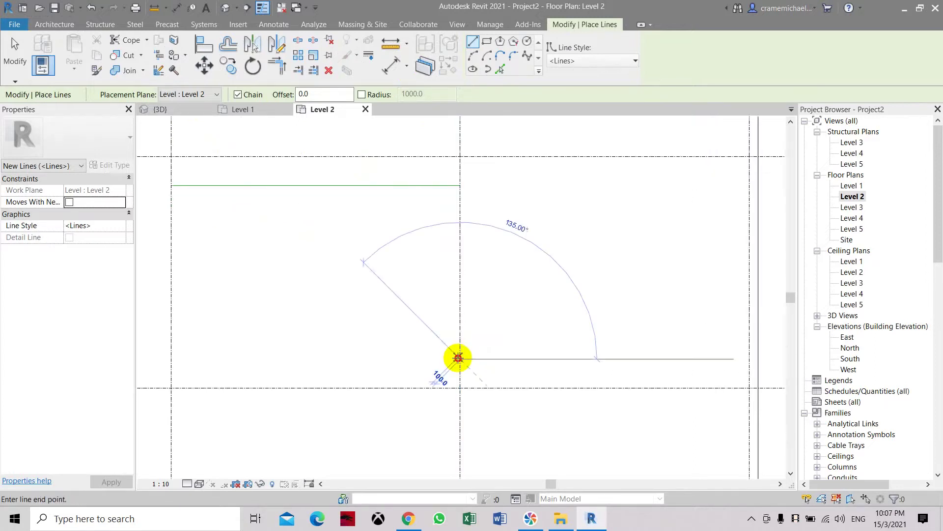
left_click(175, 359)
key("Escape")
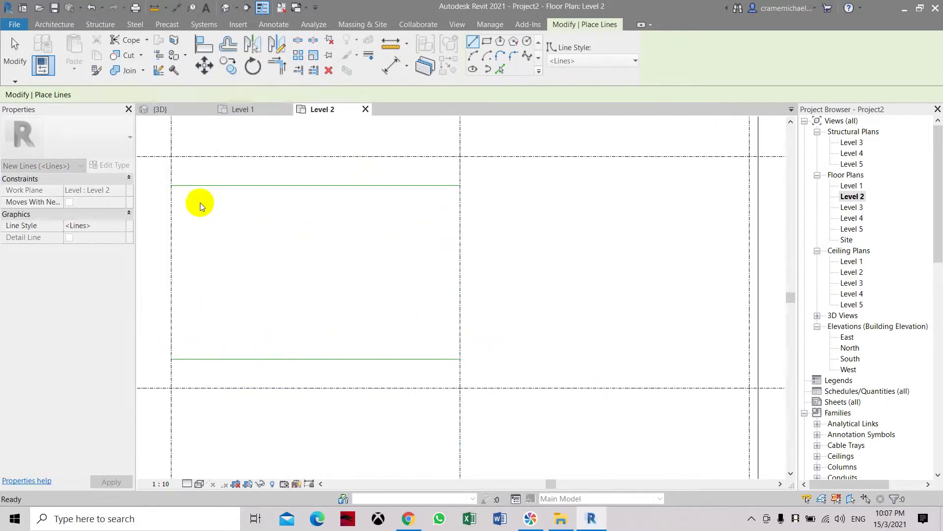
key("Escape")
scroll(396, 186, "down", 1)
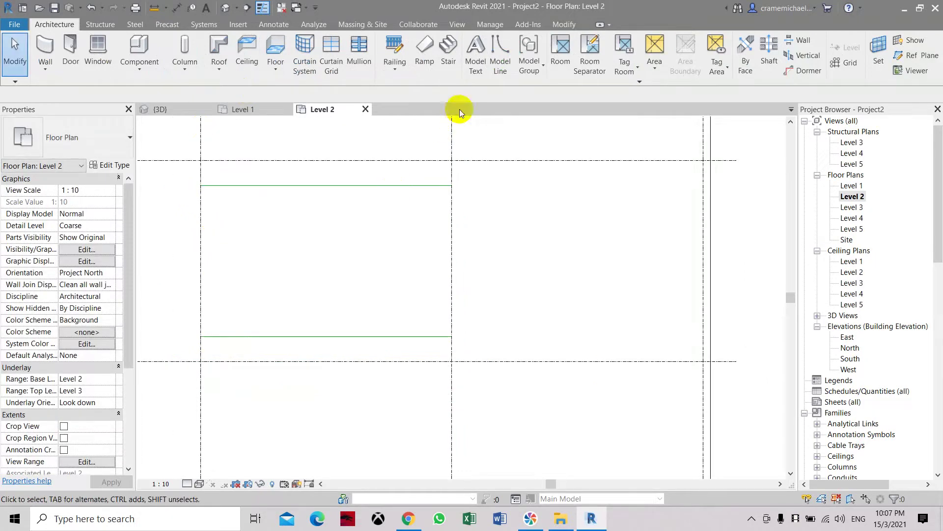
Draw left and right vertical model lines, 1000 inside the grids, joining both horizontals
left_click(496, 59)
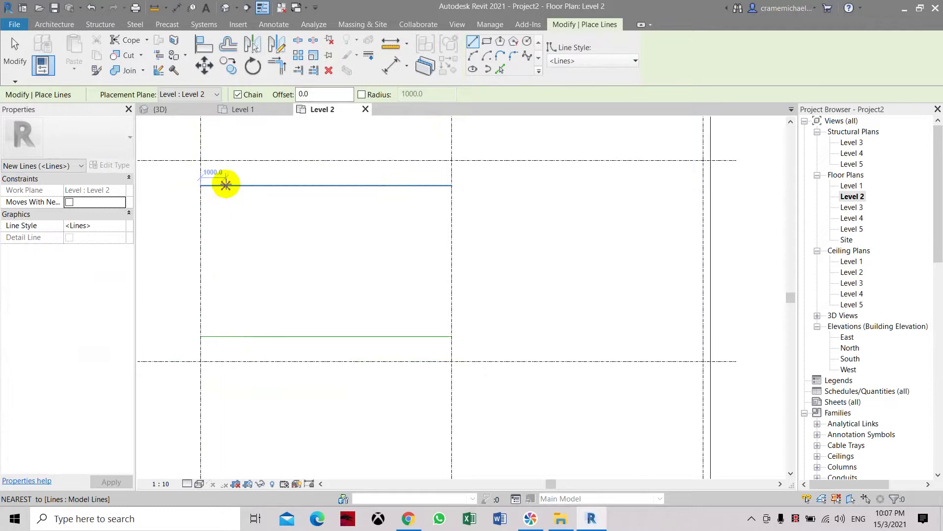
left_click(225, 185)
left_click(226, 336)
key("Escape")
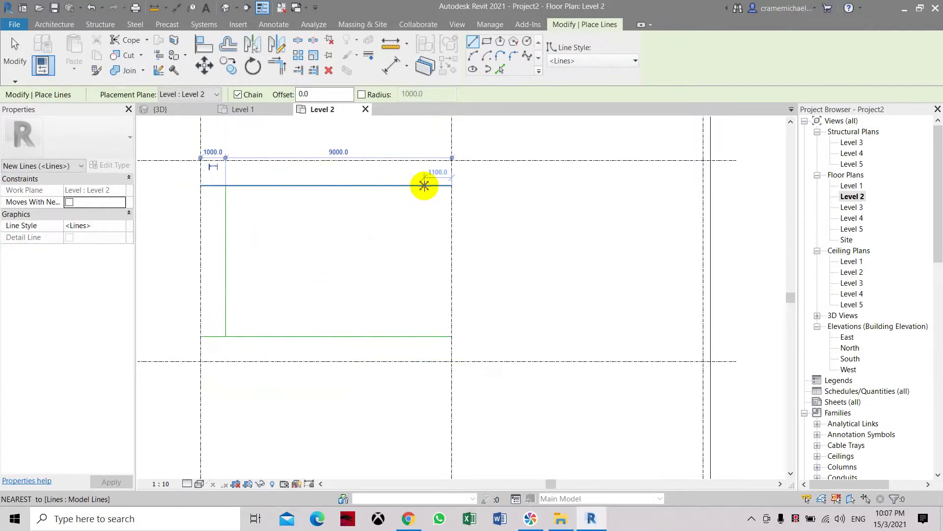
left_click(427, 185)
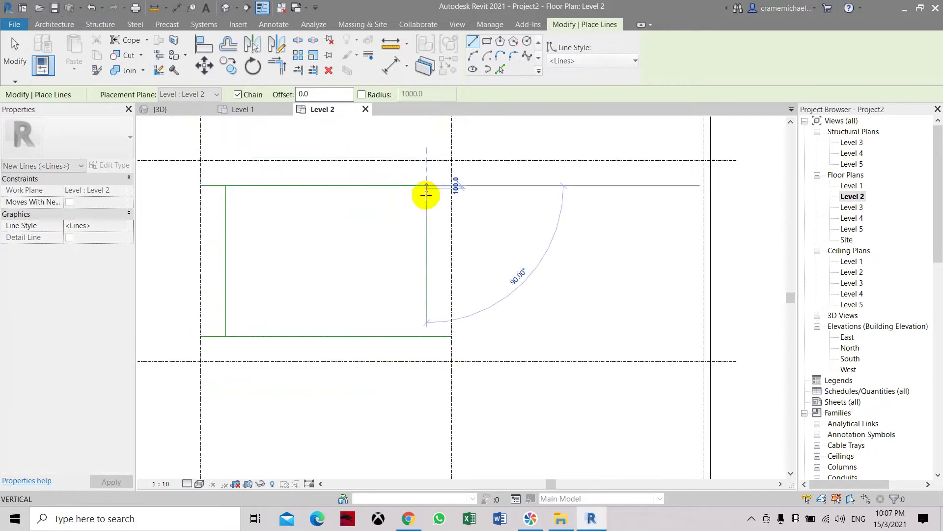
left_click(427, 336)
key("Escape")
key("Escape")
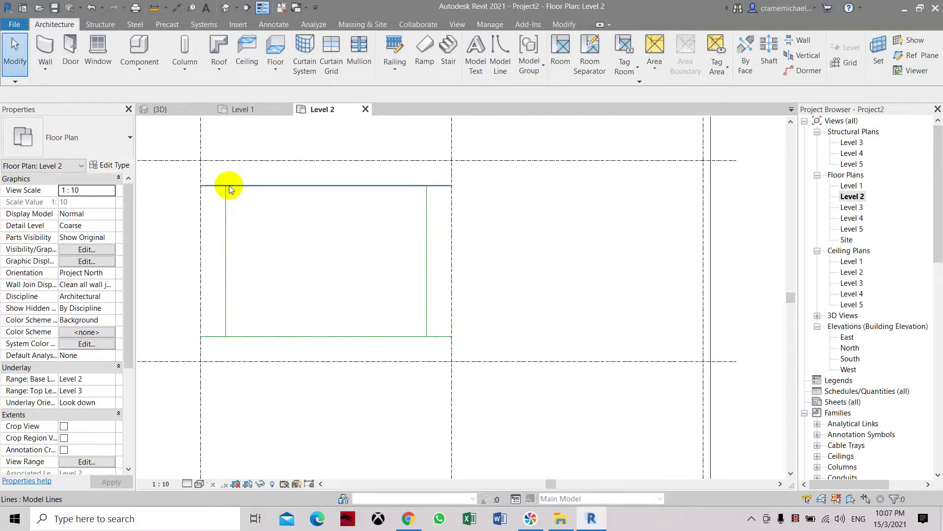
Trim the top and bottom lines to the left and right vertical lines with Trim/Extend to Corner
left_click(564, 24)
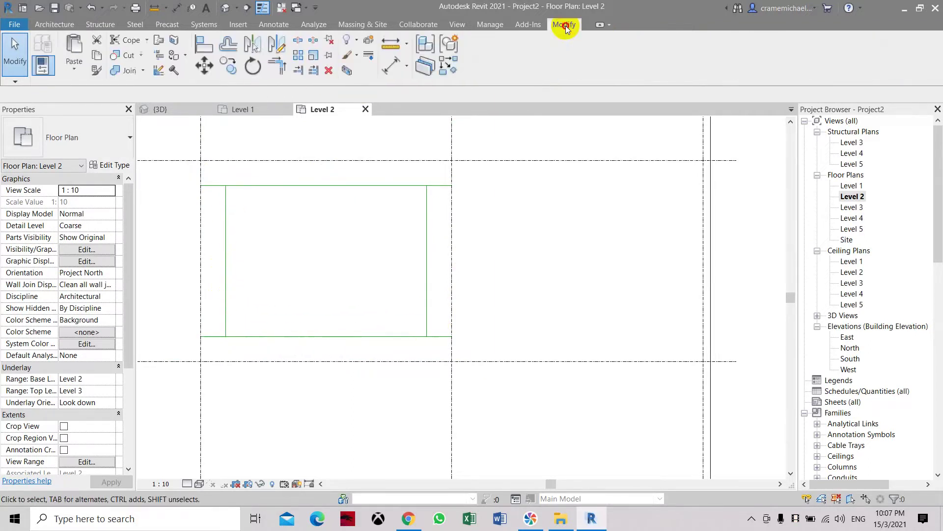
left_click(278, 66)
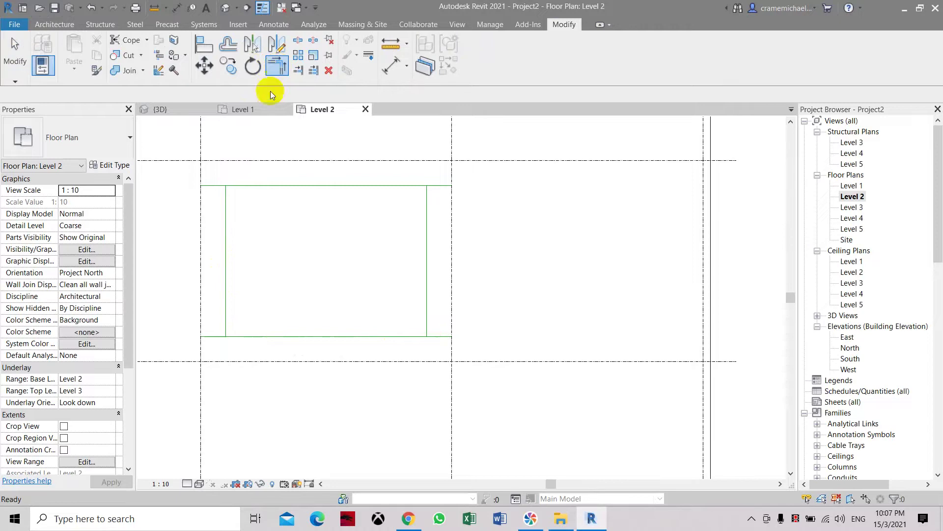
left_click(228, 201)
left_click(239, 186)
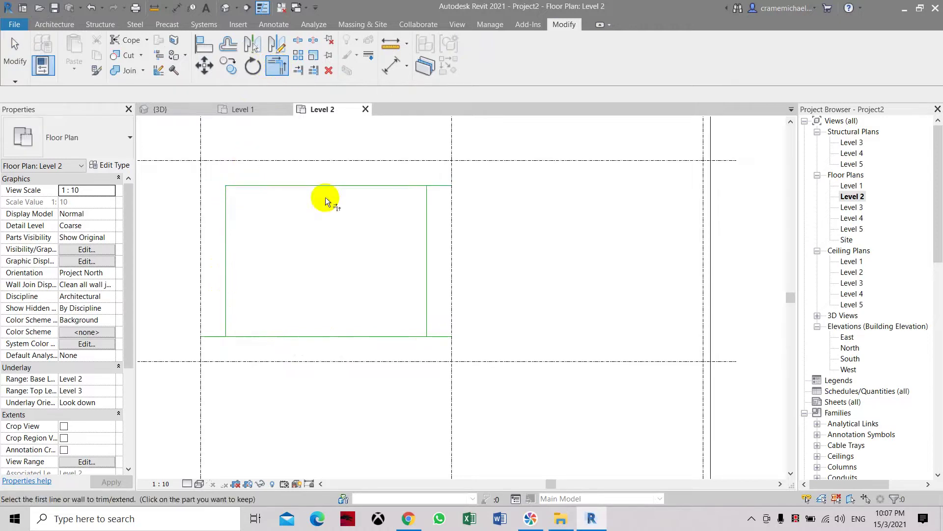
left_click(425, 206)
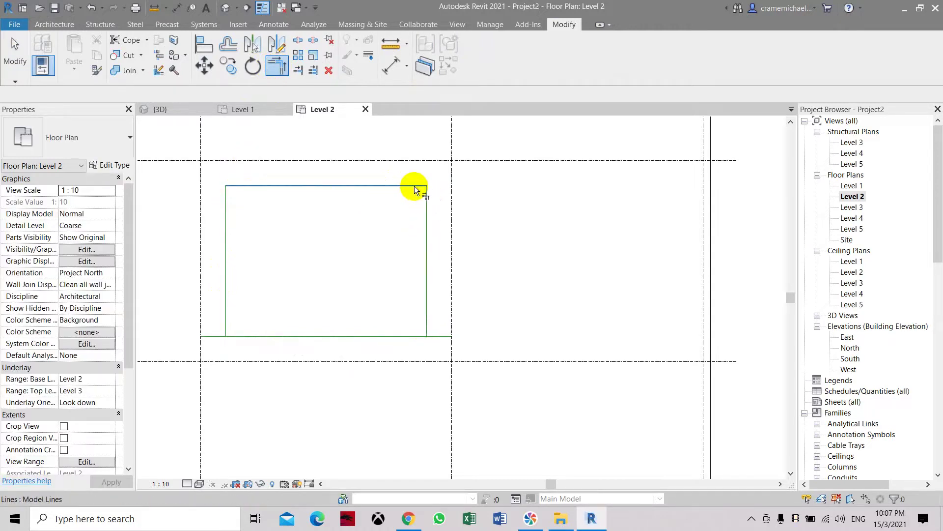
left_click(408, 335)
left_click(426, 322)
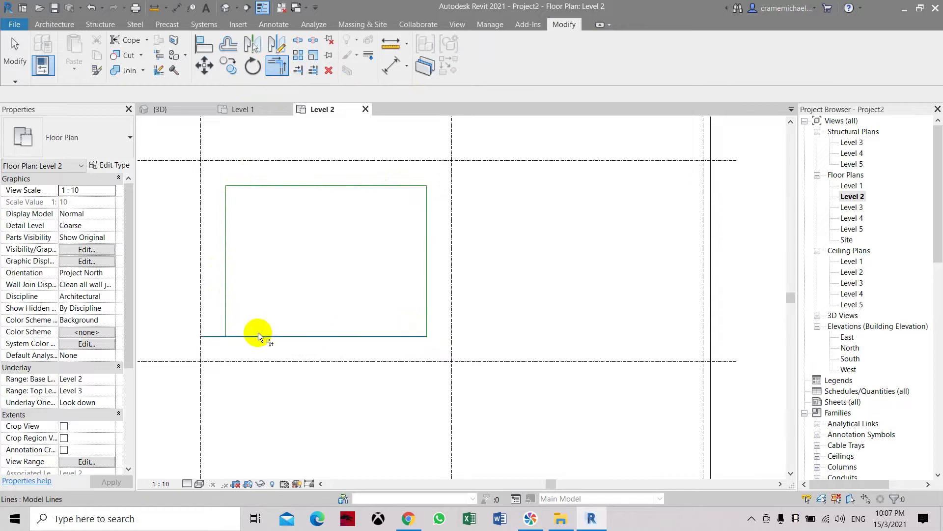
left_click(237, 336)
left_click(228, 319)
key("Escape")
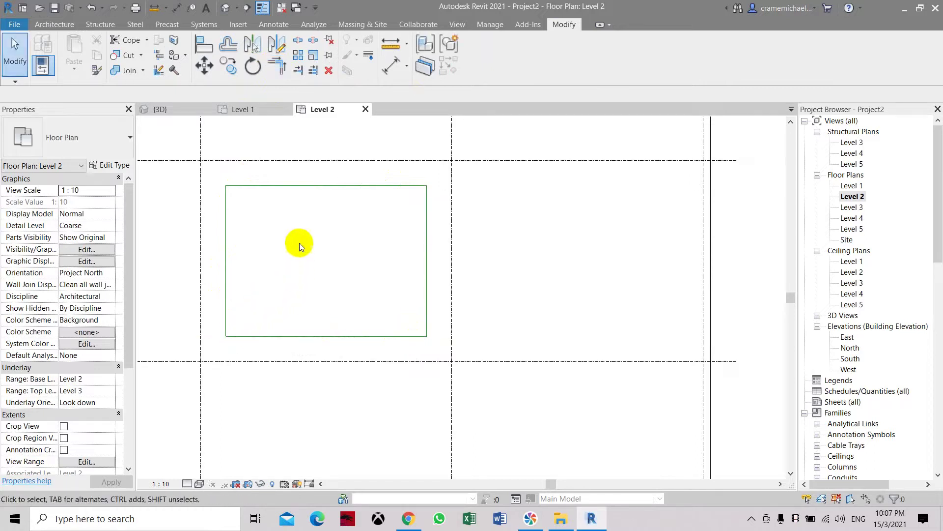
scroll(497, 226, "down", 2)
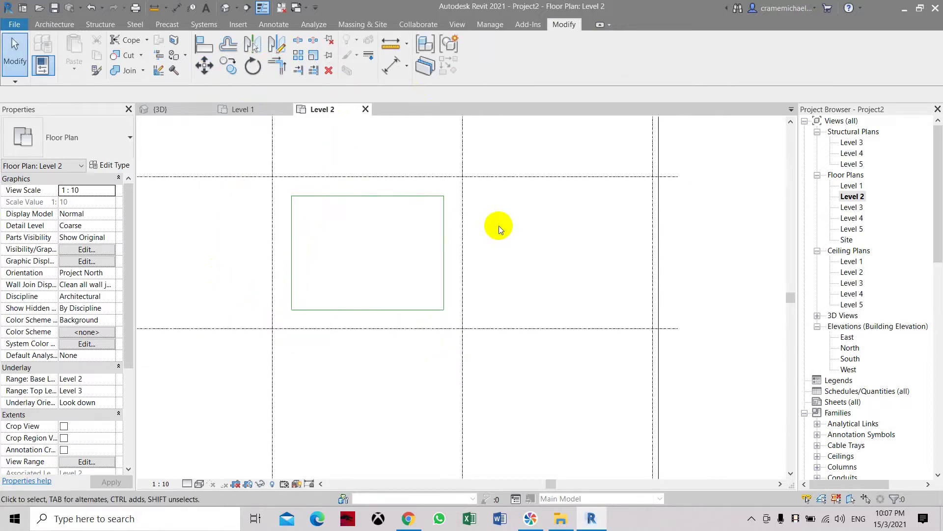
Add the rectangle's lines to the Level 2 floor boundary, finish the sketch, and attach the walls
left_click(662, 236)
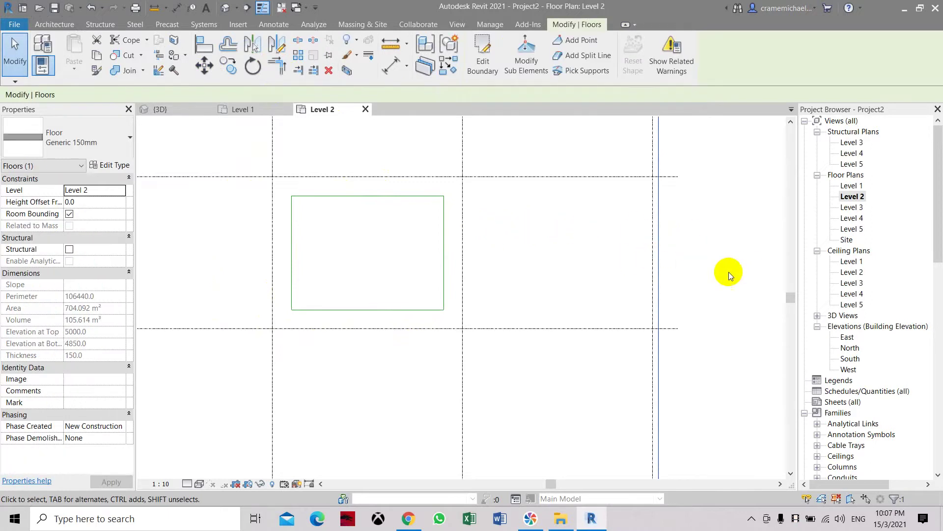
left_click(483, 63)
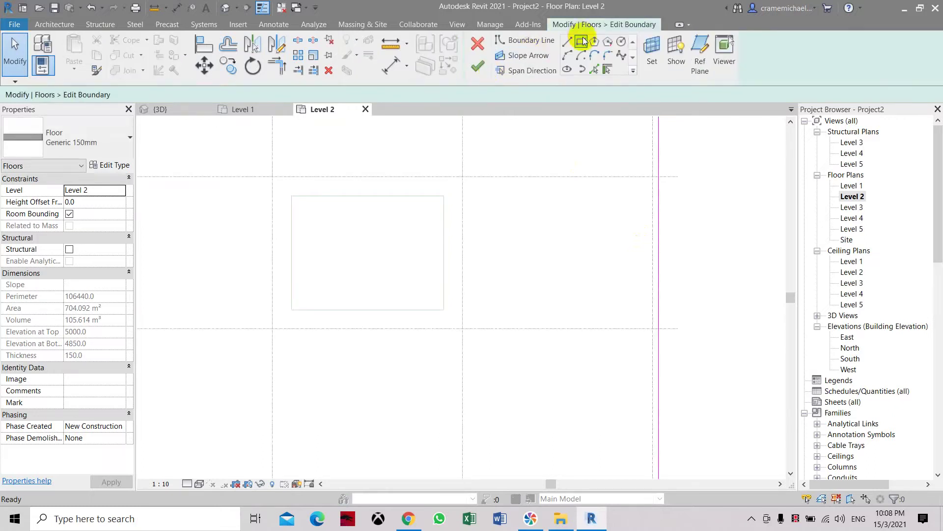
scroll(573, 241, "down", 2)
scroll(549, 237, "down", 2)
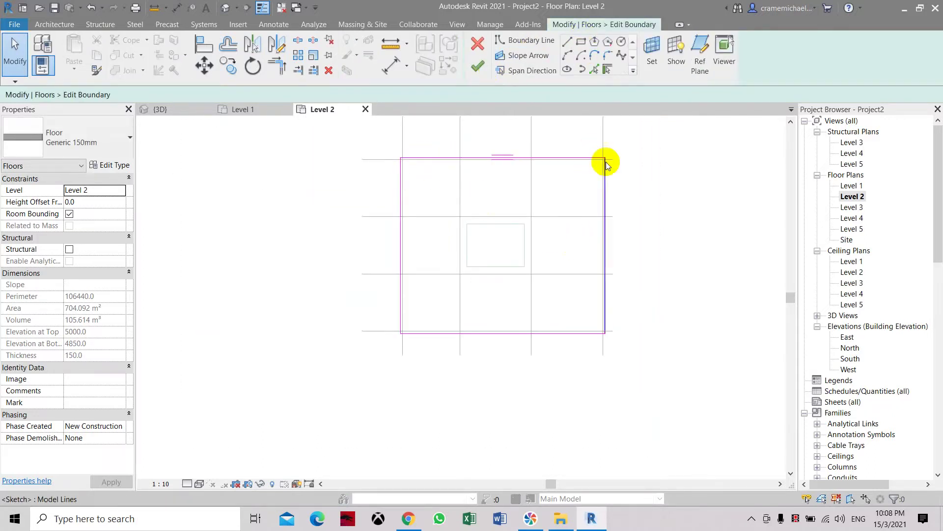
scroll(583, 177, "up", 1)
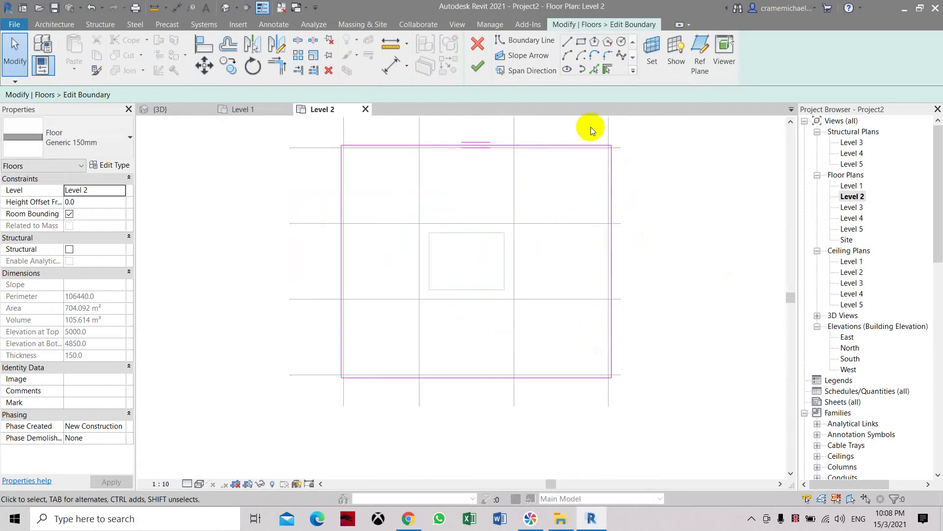
left_click(582, 43)
scroll(474, 269, "up", 2)
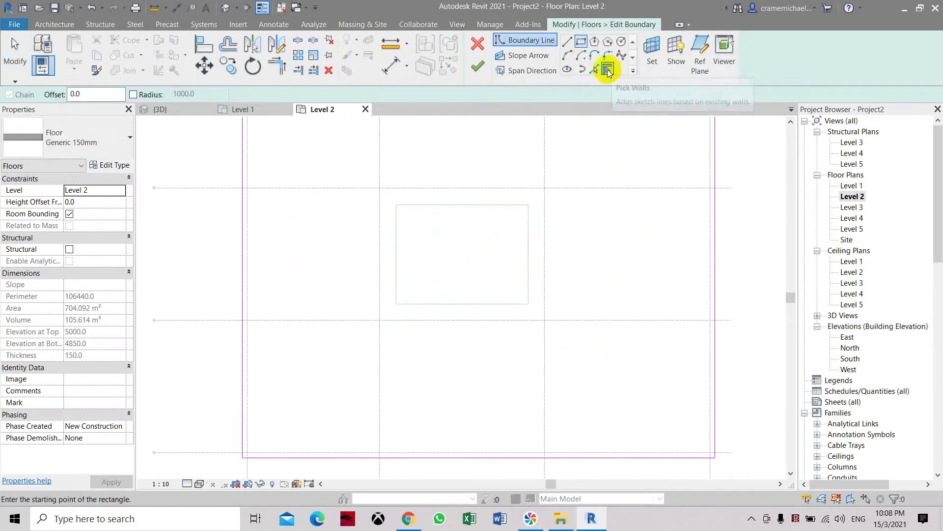
left_click(595, 69)
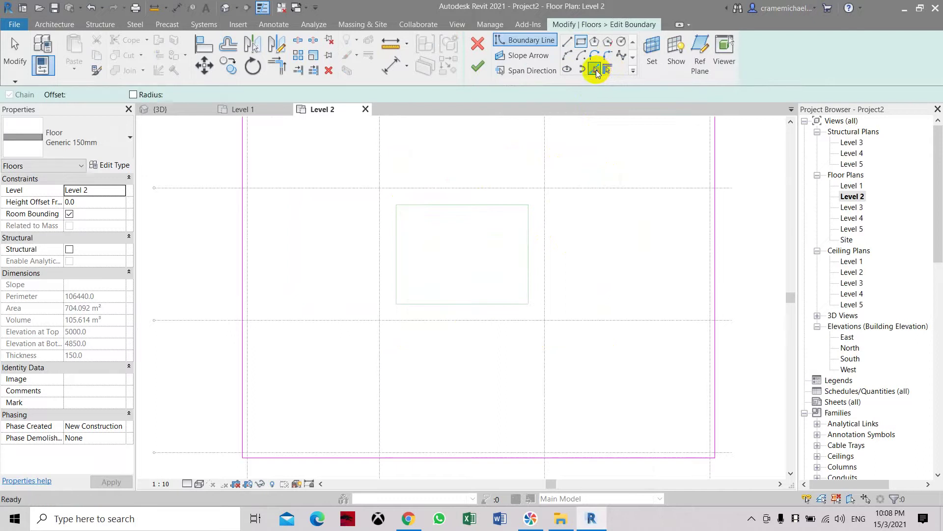
left_click(401, 246)
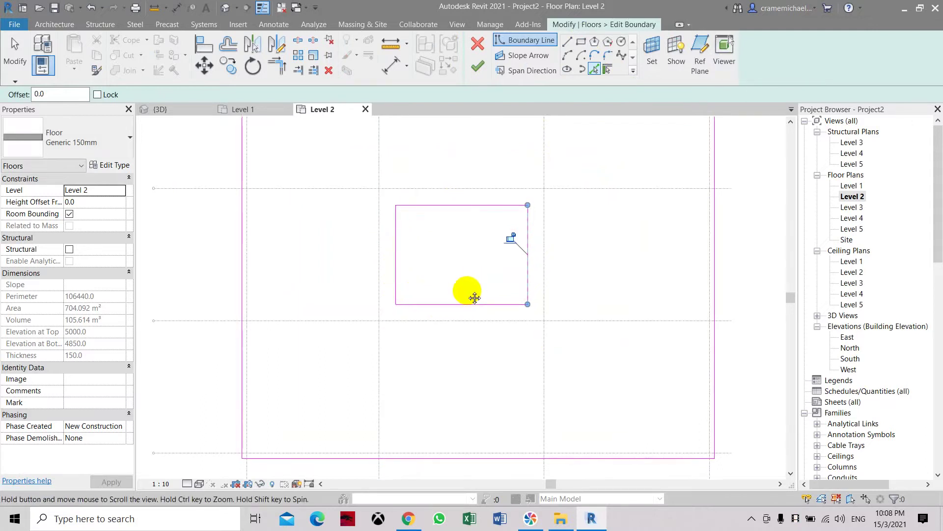
middle_click_drag(469, 294, 436, 304)
scroll(437, 305, "down", 1)
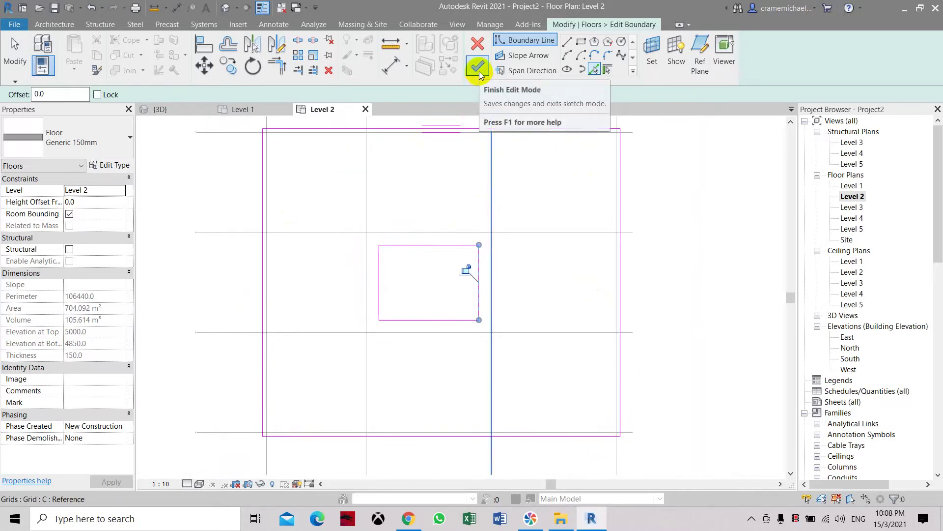
left_click(478, 68)
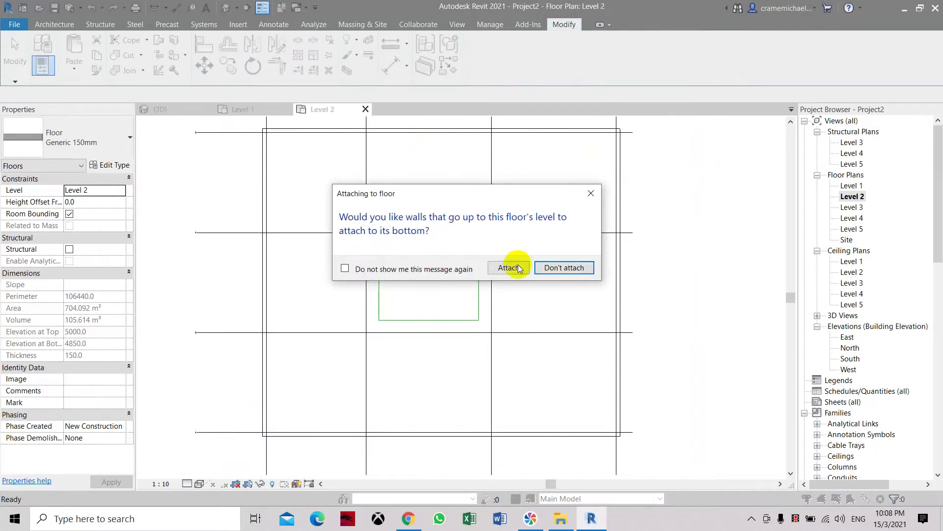
left_click(560, 268)
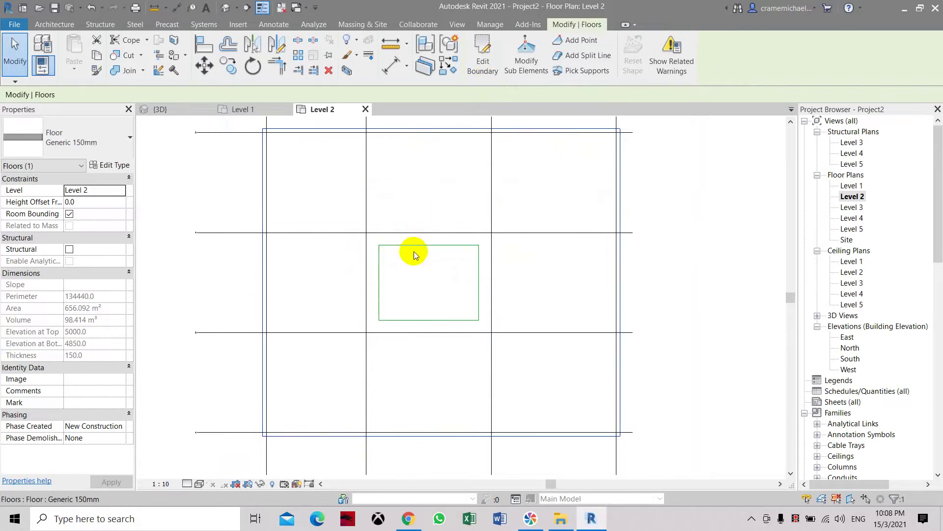
scroll(425, 243, "down", 2)
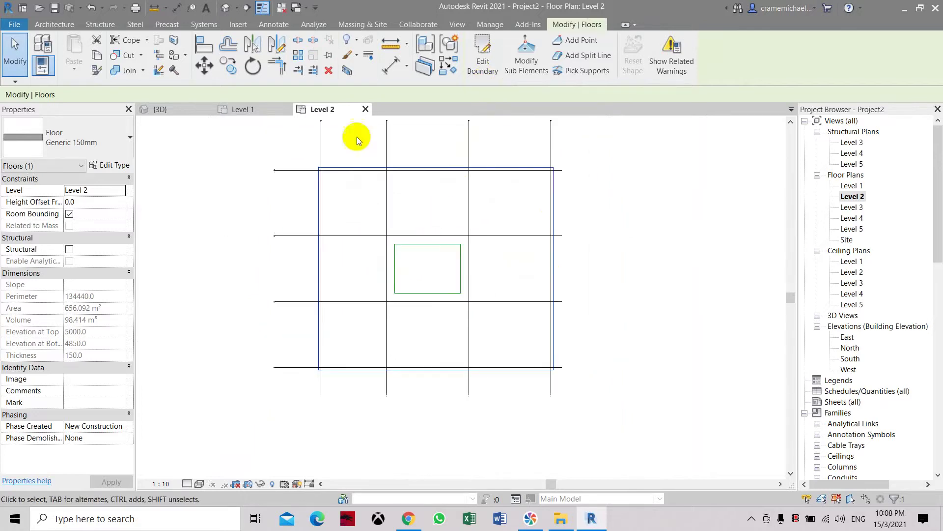
Inspect the new floor opening in the 3D view, then reopen the Level 2 plan
left_click(226, 7)
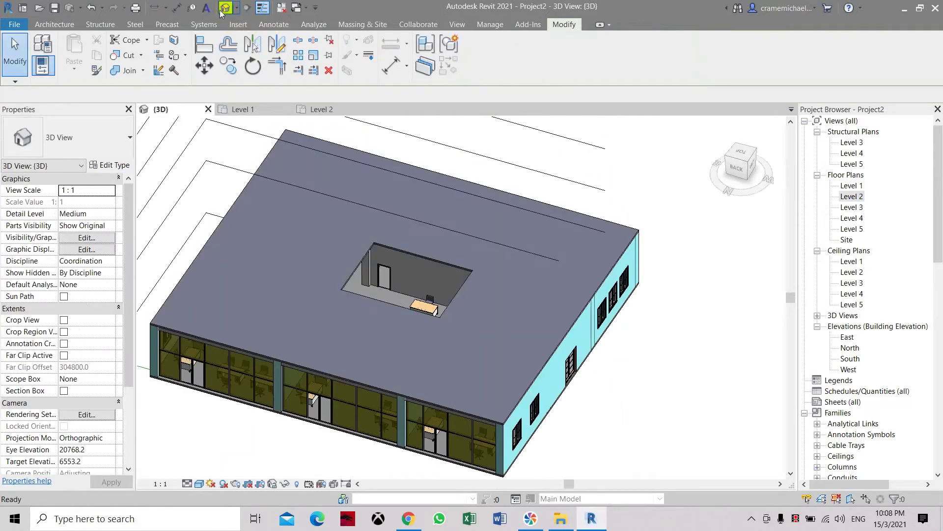
scroll(394, 318, "up", 3)
scroll(398, 322, "up", 2)
scroll(477, 217, "down", 1)
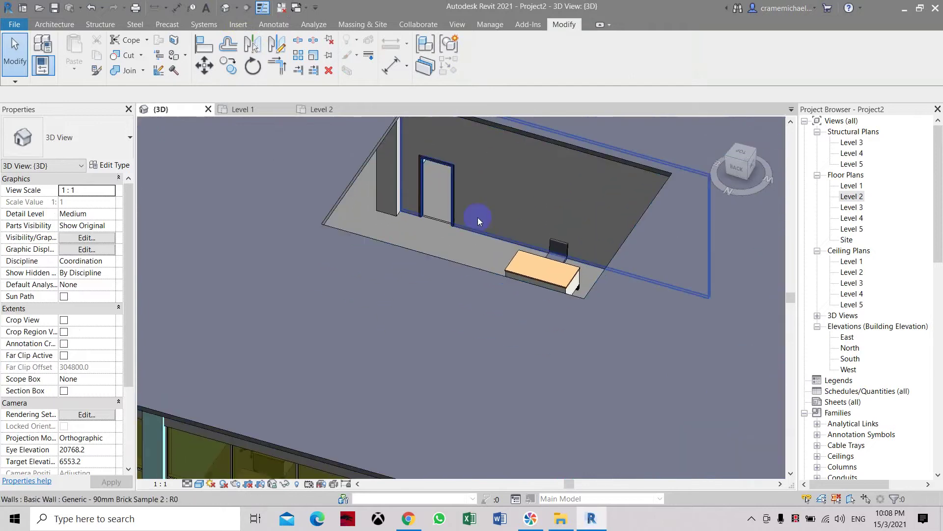
scroll(564, 191, "down", 2)
scroll(545, 248, "down", 1)
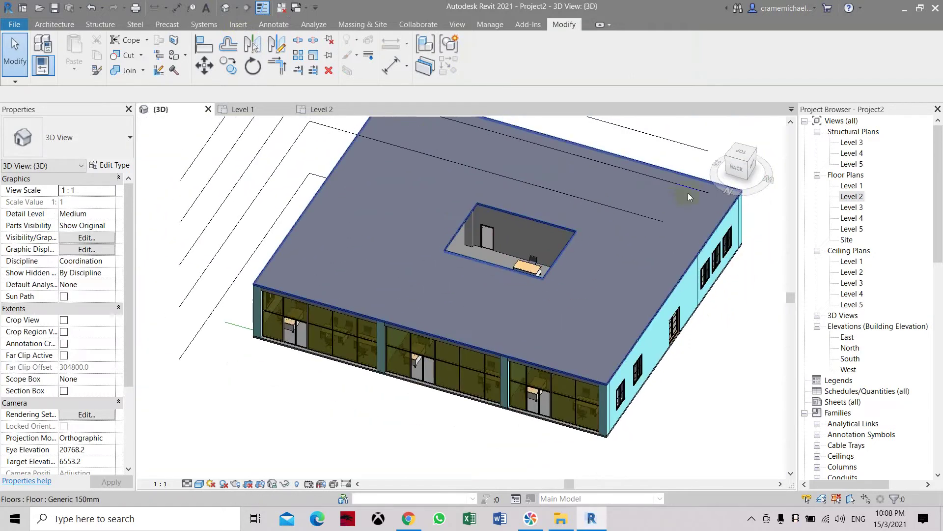
middle_click_drag(545, 247, 698, 196, "shift")
left_click(737, 177)
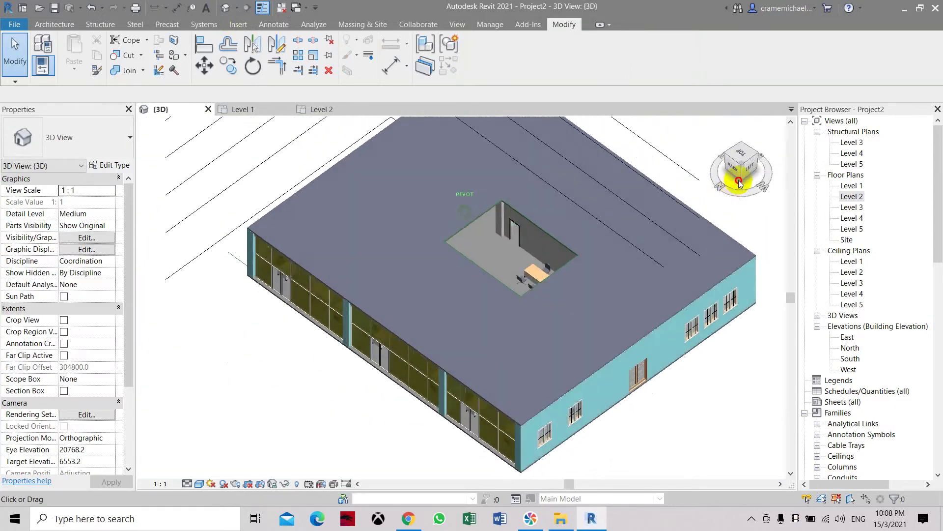
left_click(744, 159)
left_click(756, 140)
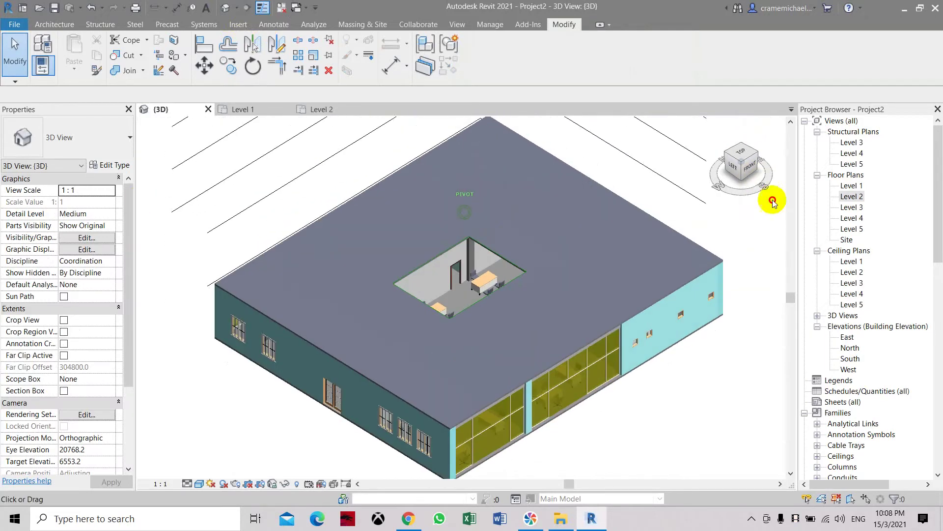
middle_click_drag(141, 200, 586, 210, "shift")
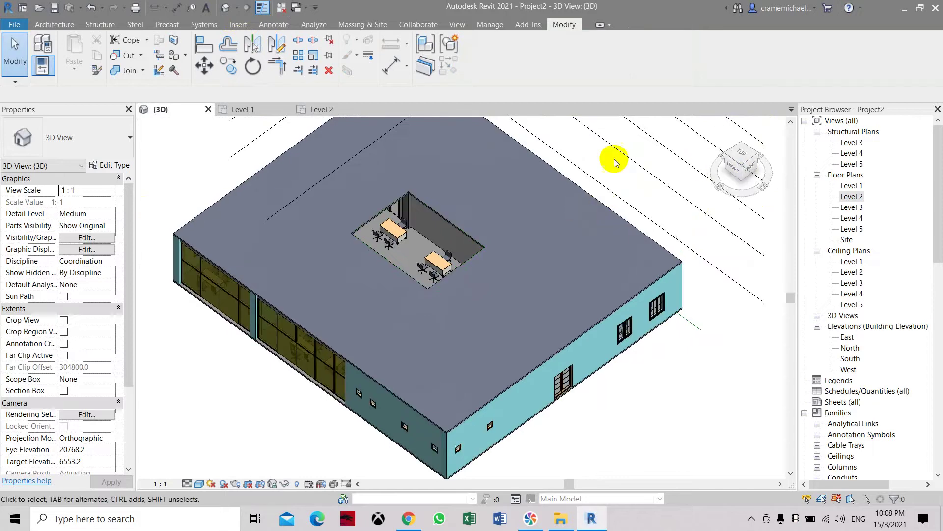
scroll(337, 251, "up", 1)
scroll(338, 251, "up", 1)
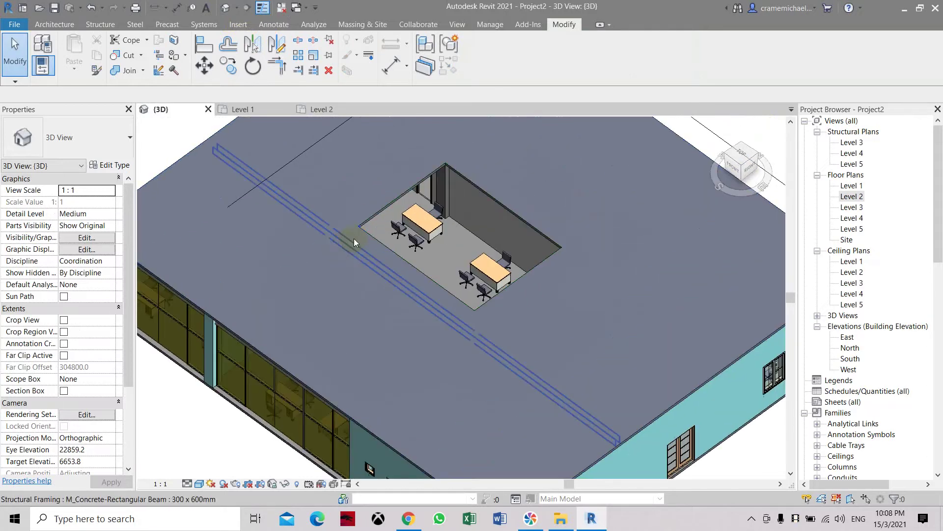
scroll(354, 238, "down", 2)
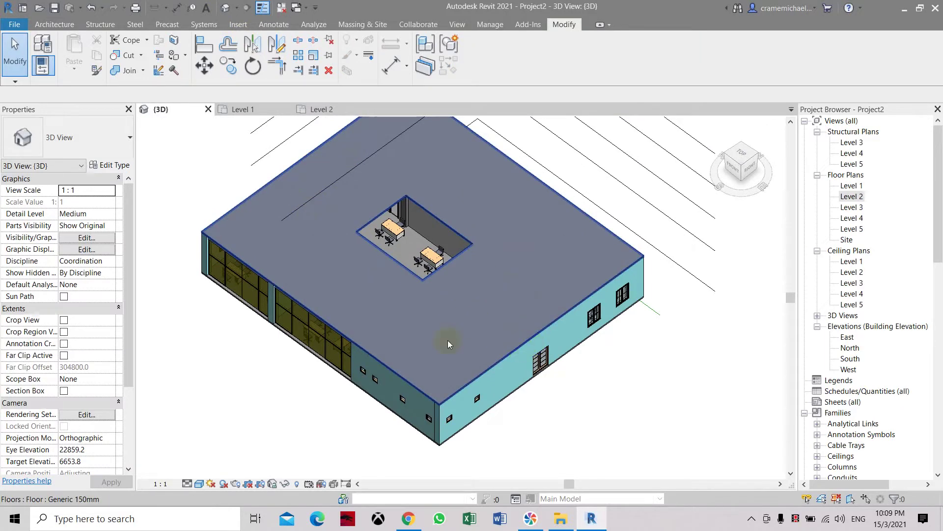
scroll(357, 288, "up", 2)
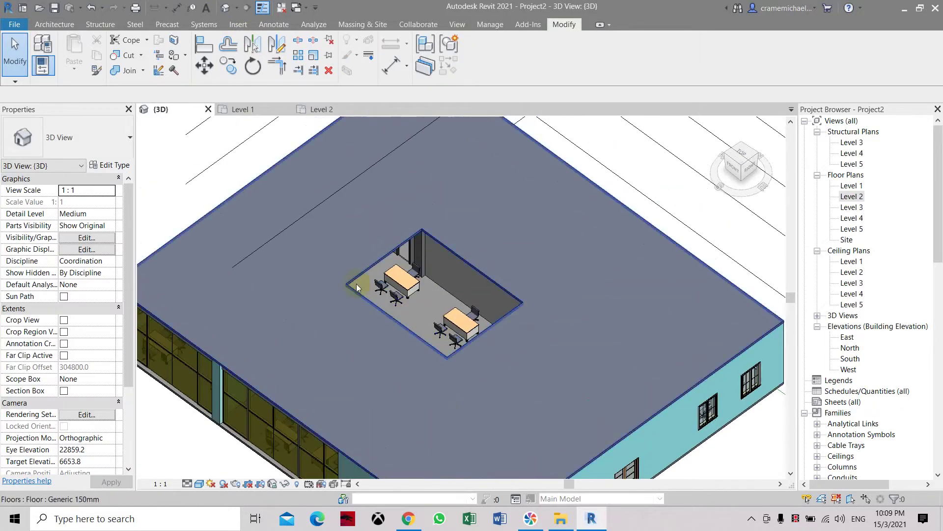
scroll(456, 240, "down", 2)
scroll(475, 265, "down", 2)
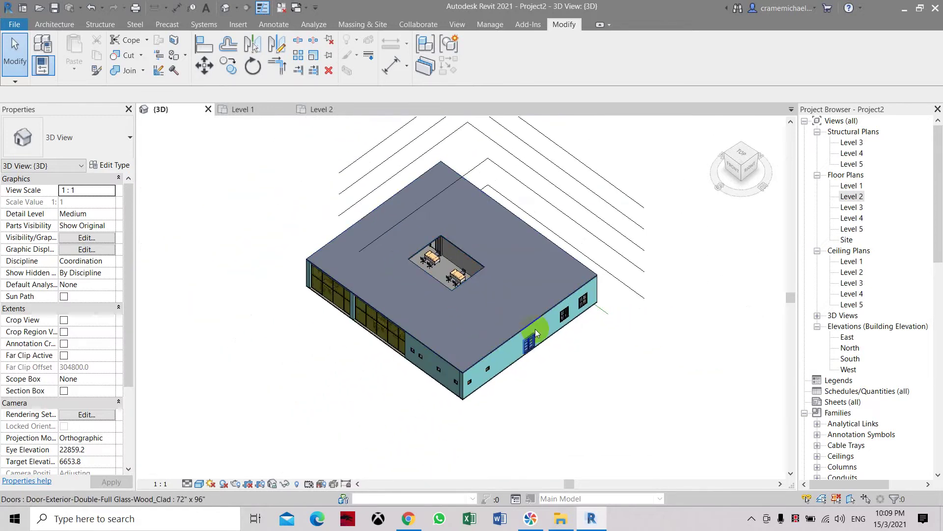
double_click(852, 196)
scroll(428, 295, "up", 1)
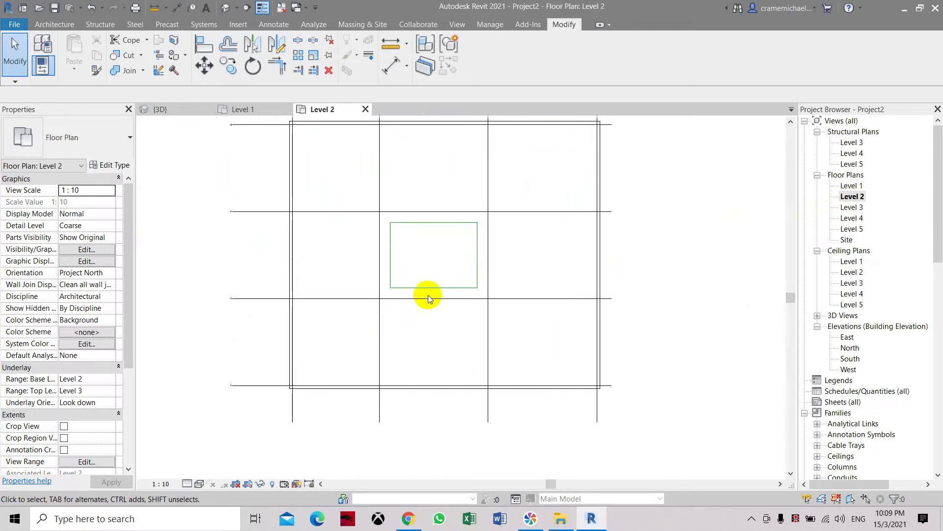
scroll(429, 295, "up", 1)
scroll(437, 282, "down", 2)
Copy the rectangle outline one grid bay above the original
middle_click_drag(441, 248, 418, 227)
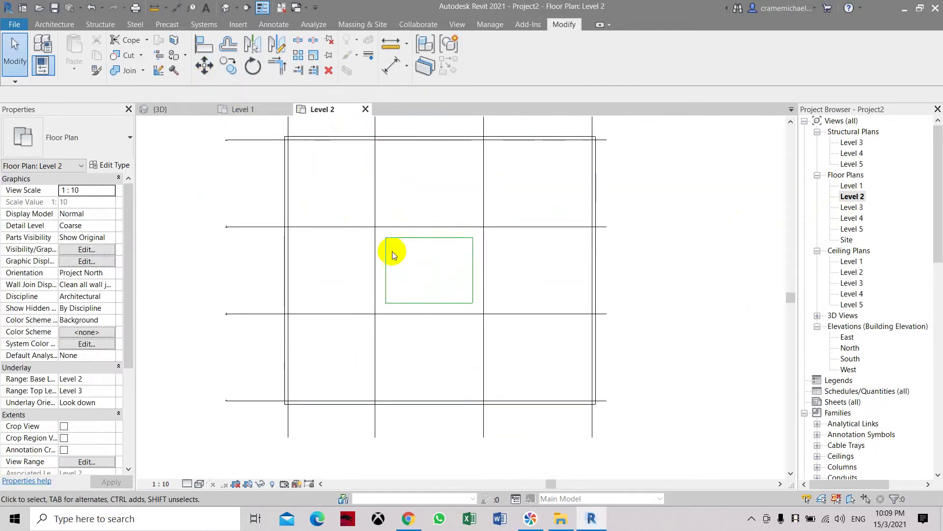
left_click(234, 64)
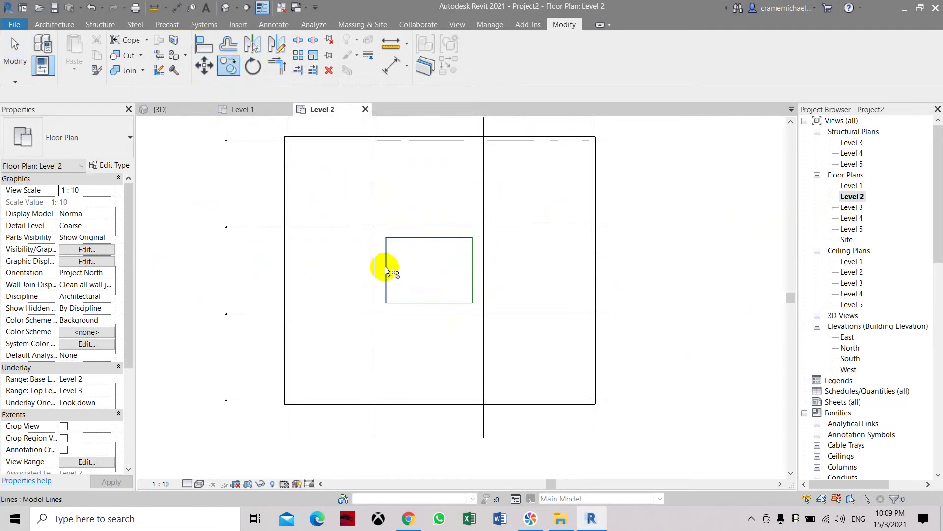
left_click(409, 305)
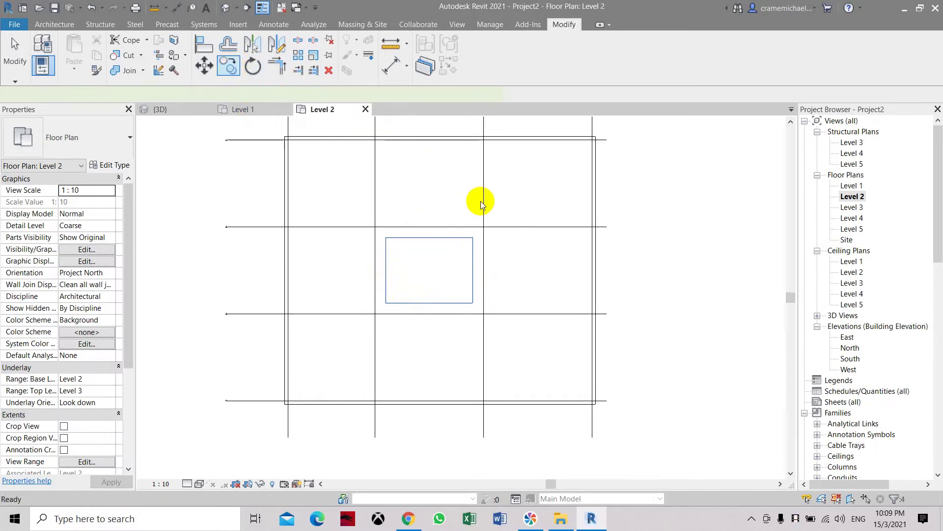
key("Return")
left_click(484, 226)
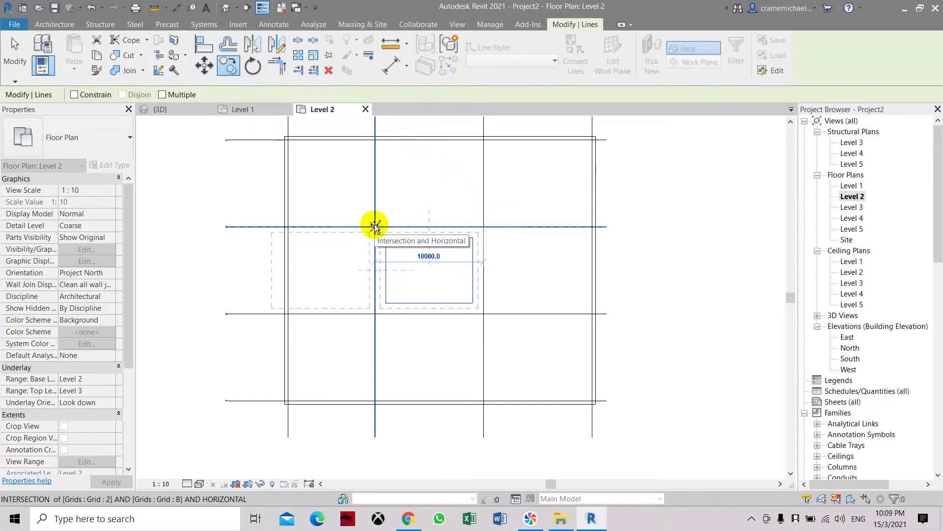
scroll(374, 224, "up", 2)
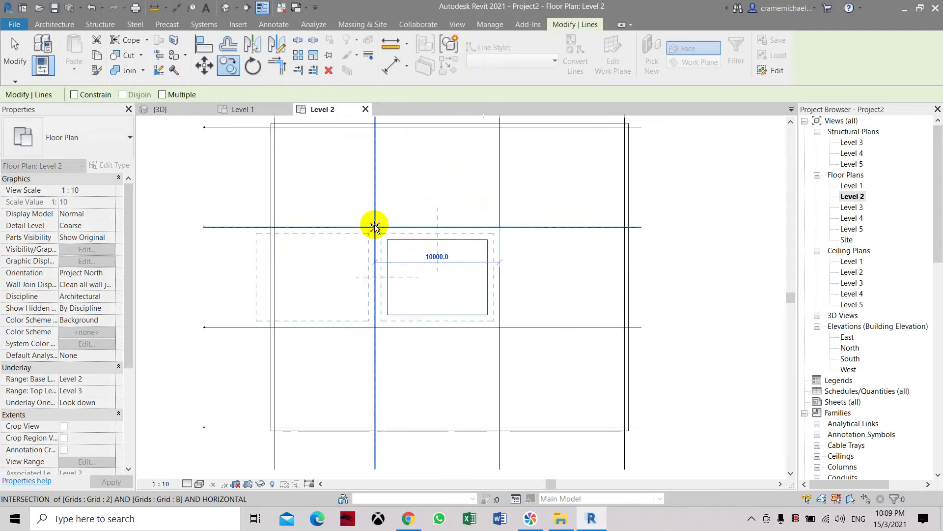
left_click(502, 140)
scroll(445, 212, "down", 1)
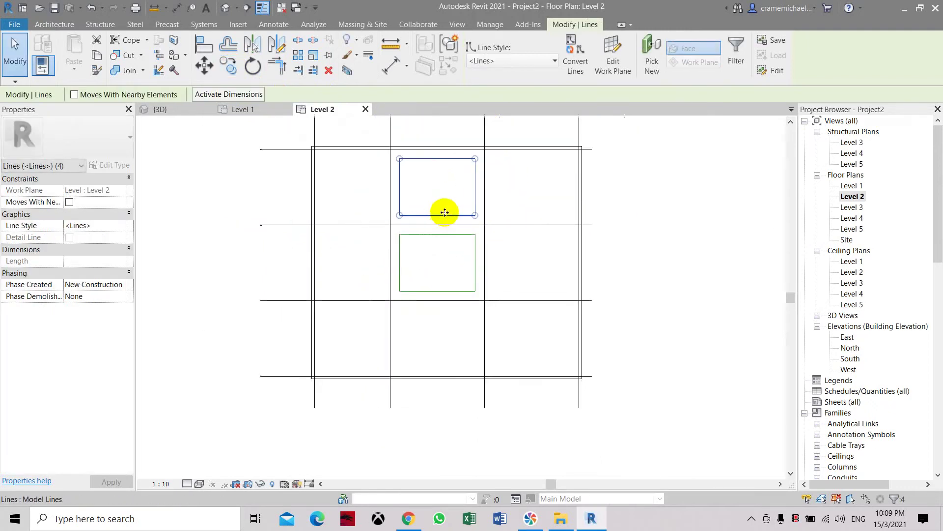
Copy the rectangle outline again, placing it one grid bay below the original
left_click(229, 65)
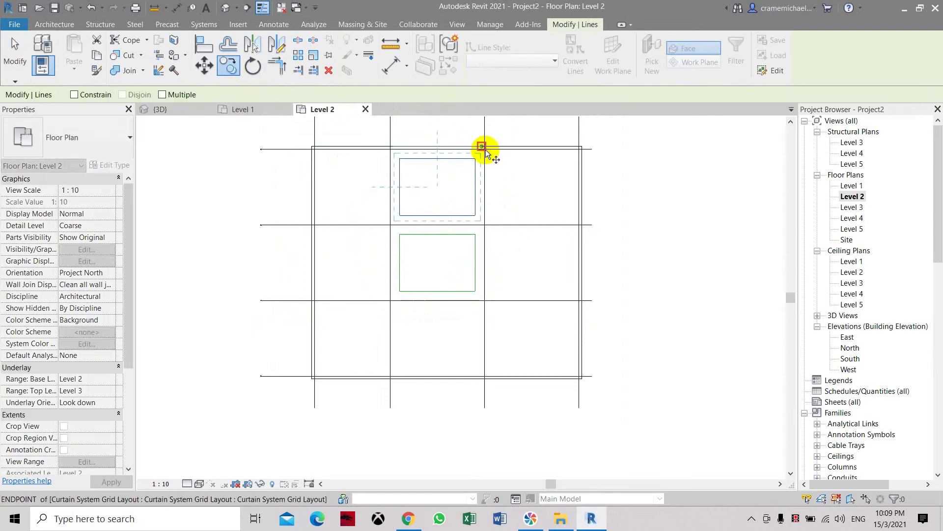
scroll(486, 150, "up", 1)
left_click(486, 150)
scroll(485, 150, "down", 1)
scroll(486, 150, "down", 1)
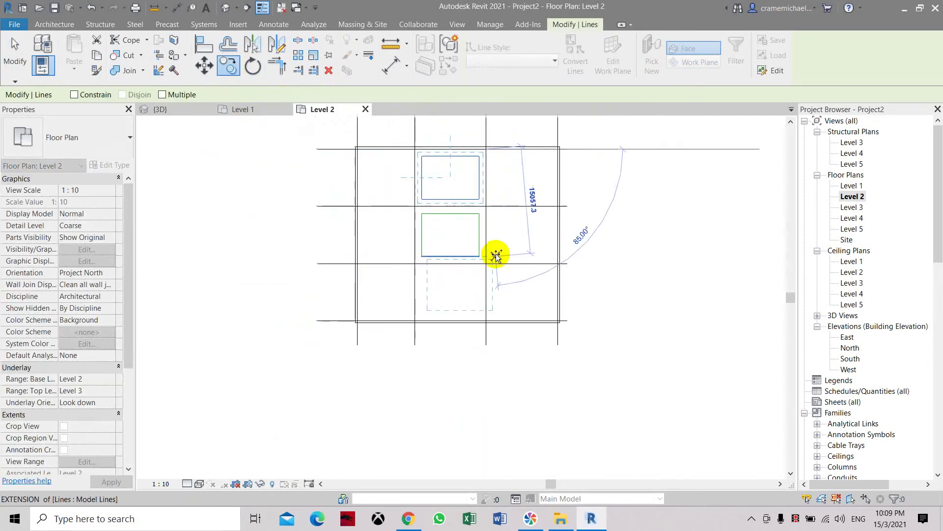
left_click(499, 256)
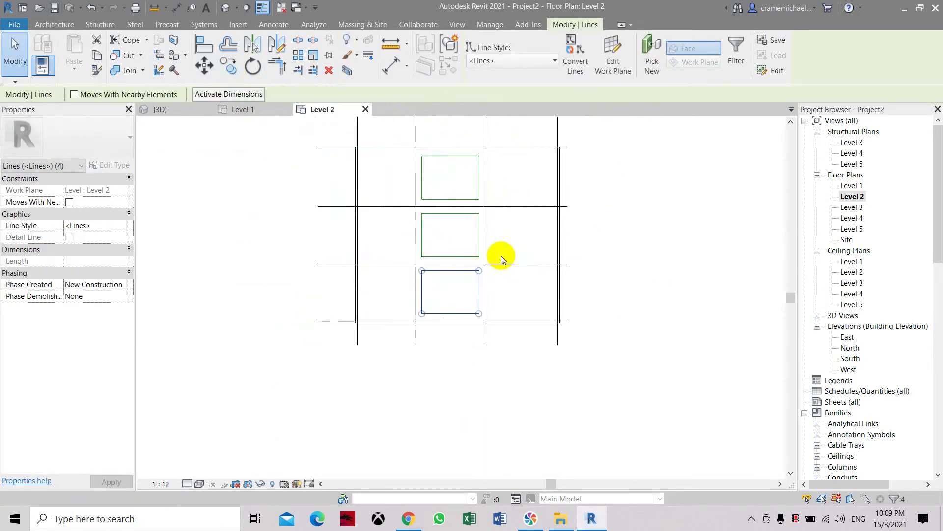
key("Escape")
From the 3D view, reopen the Level 2 floor's boundary sketch with Pick Lines active
left_click(224, 9)
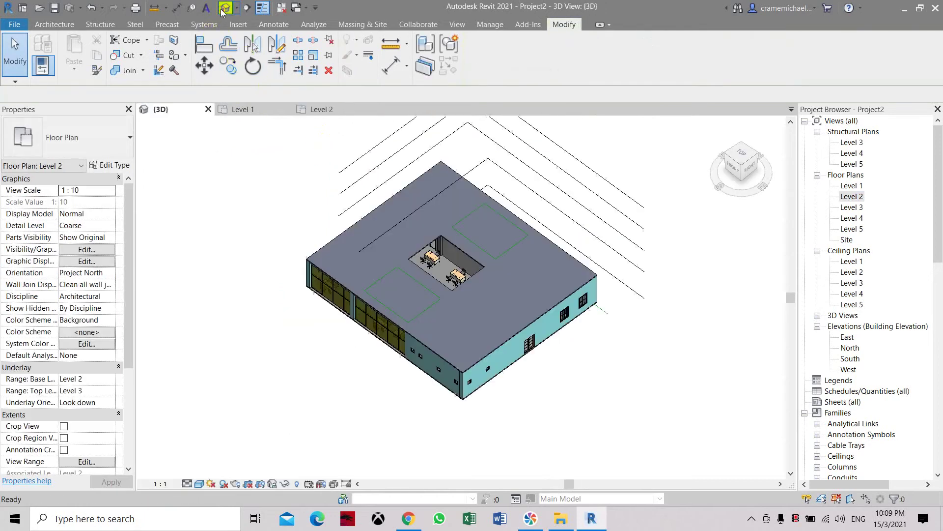
scroll(423, 309, "up", 2)
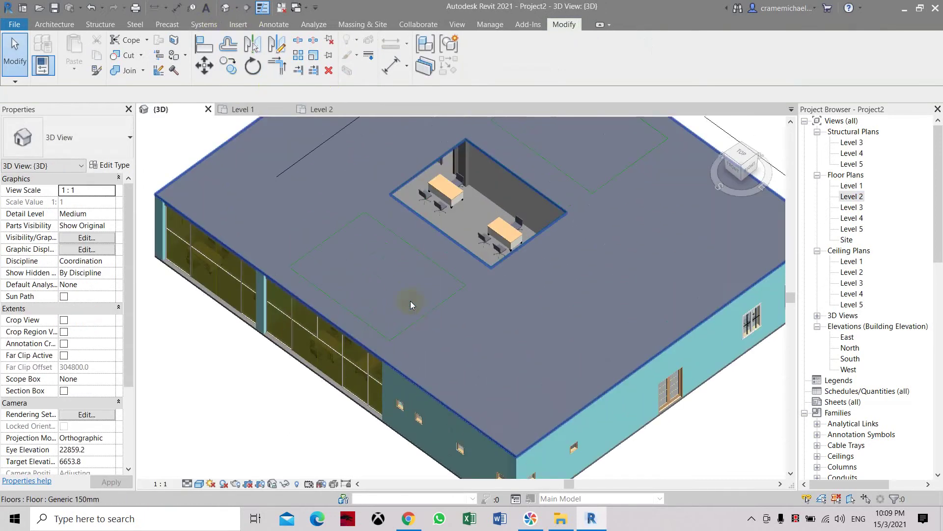
scroll(314, 253, "down", 2)
mouse_move(314, 253)
middle_mouse_down()
mouse_move(363, 247)
mouse_move(354, 270)
middle_mouse_up()
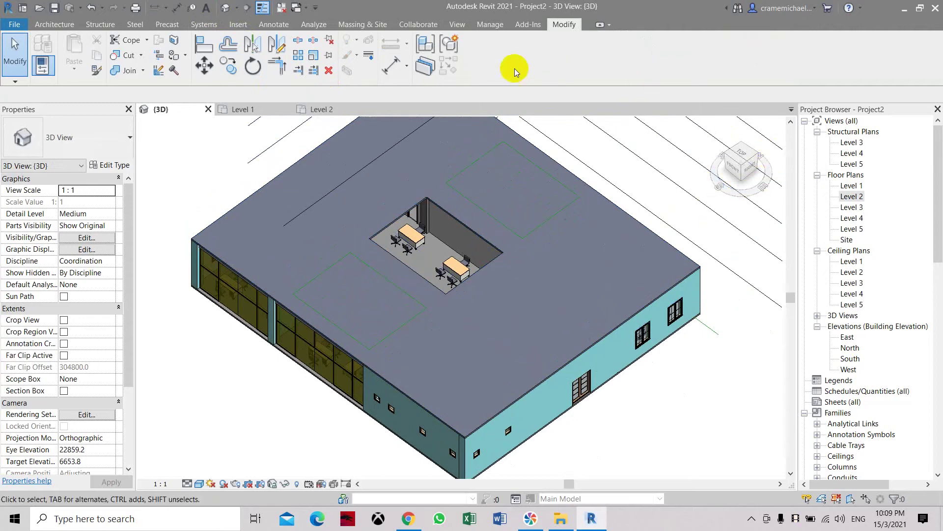
left_click(571, 268)
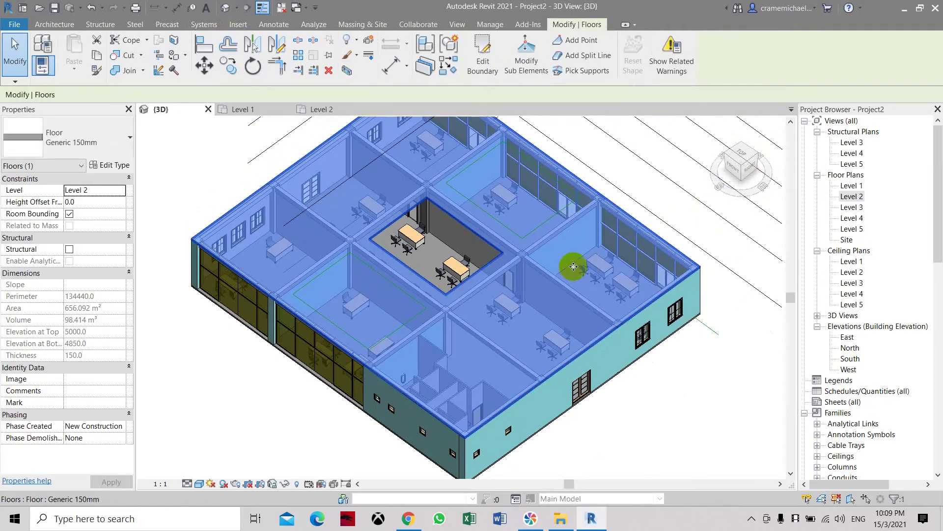
left_click(482, 58)
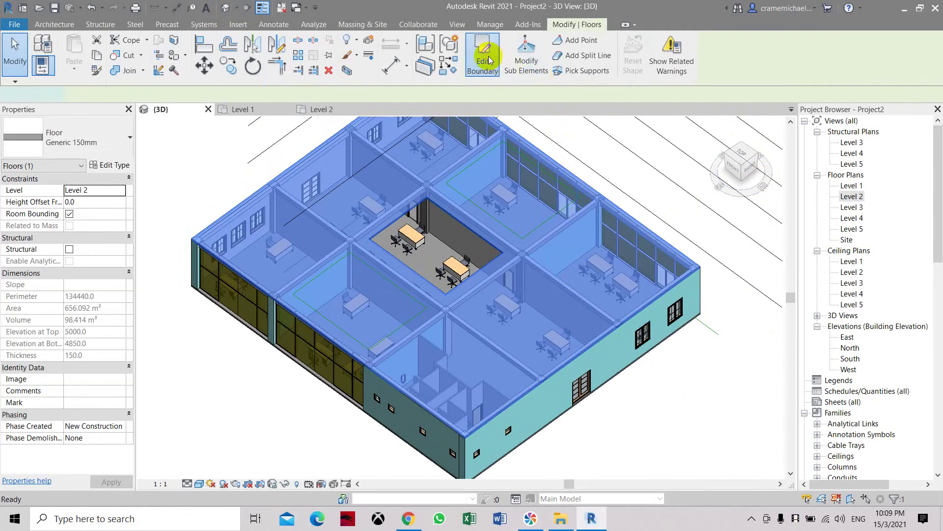
left_click(510, 129)
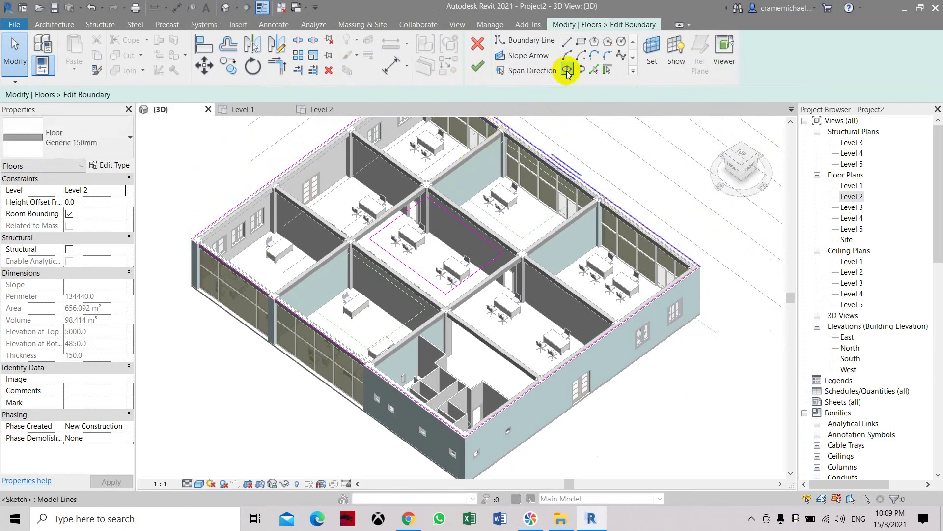
left_click(597, 70)
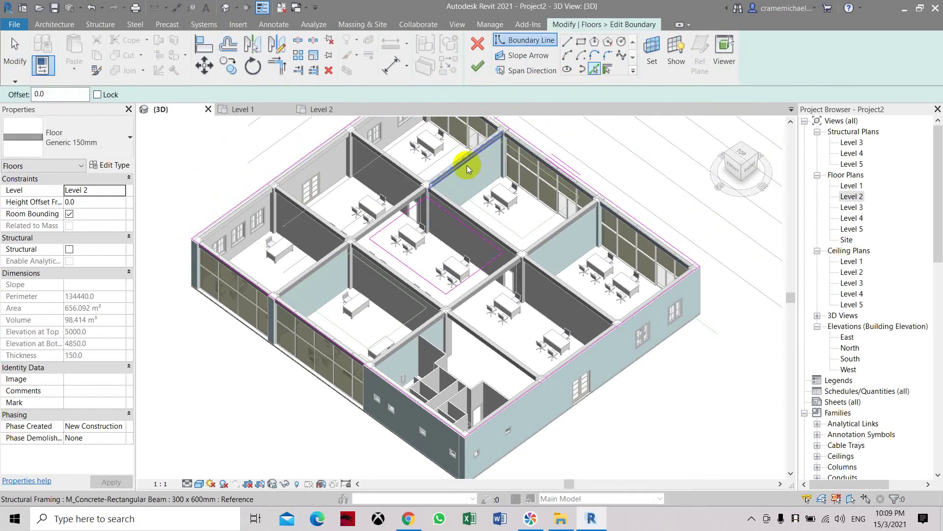
In the Level 2 plan, pick the upper rectangle's edges as floor boundary lines
double_click(853, 196)
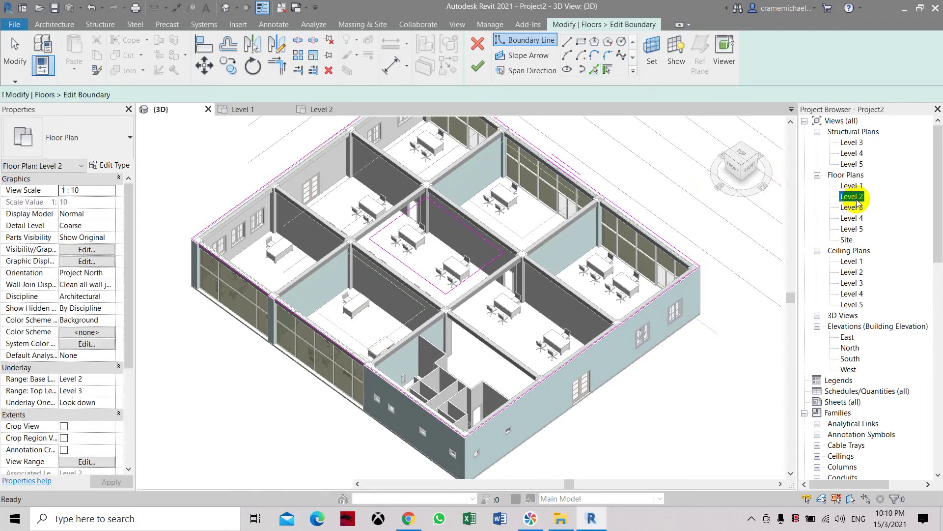
scroll(420, 174, "up", 1)
scroll(420, 175, "up", 1)
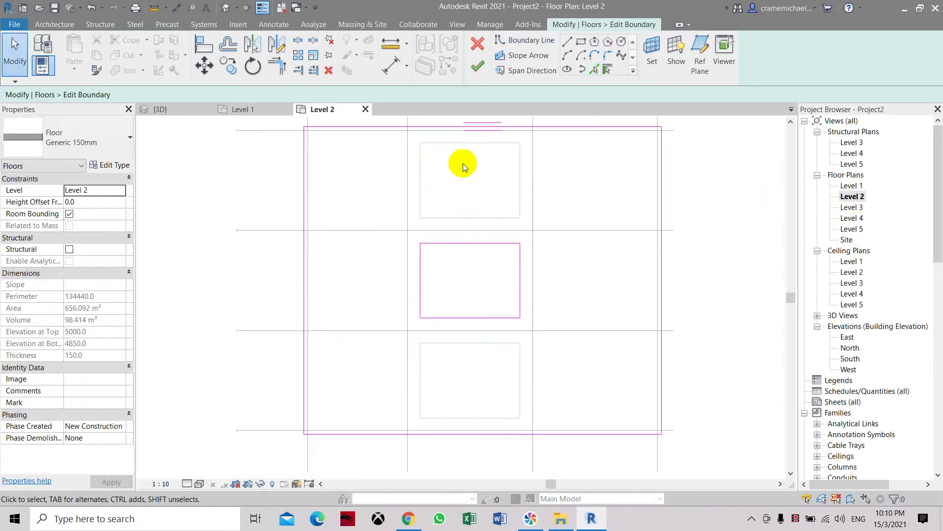
left_click(593, 70)
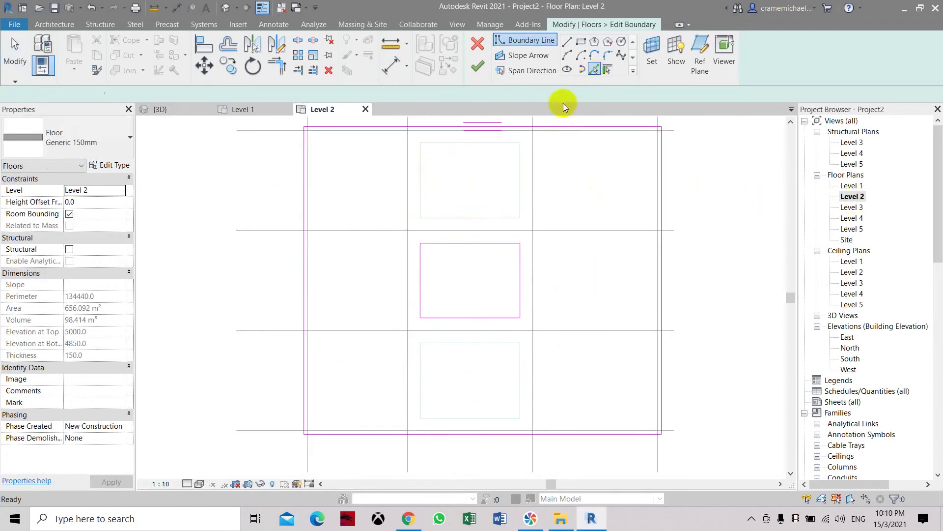
left_click(424, 171)
left_click(452, 144)
left_click(521, 174)
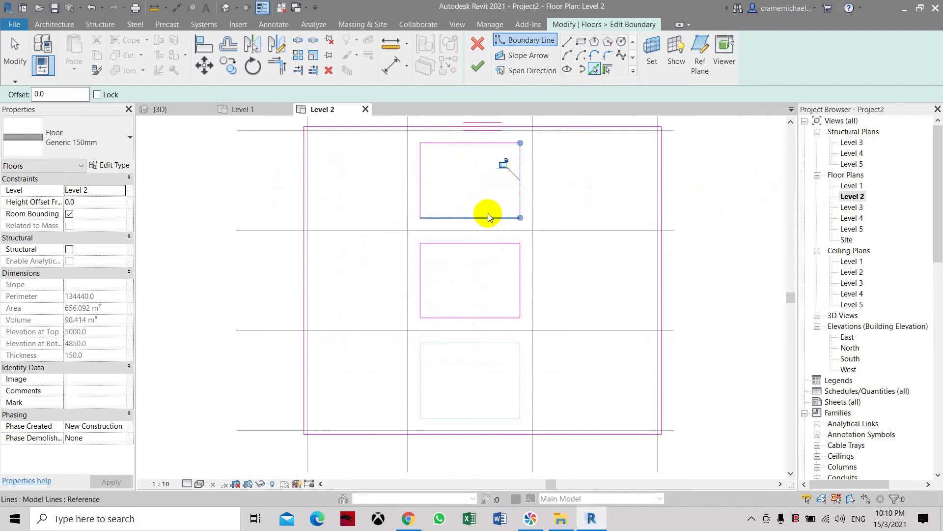
left_click(488, 217)
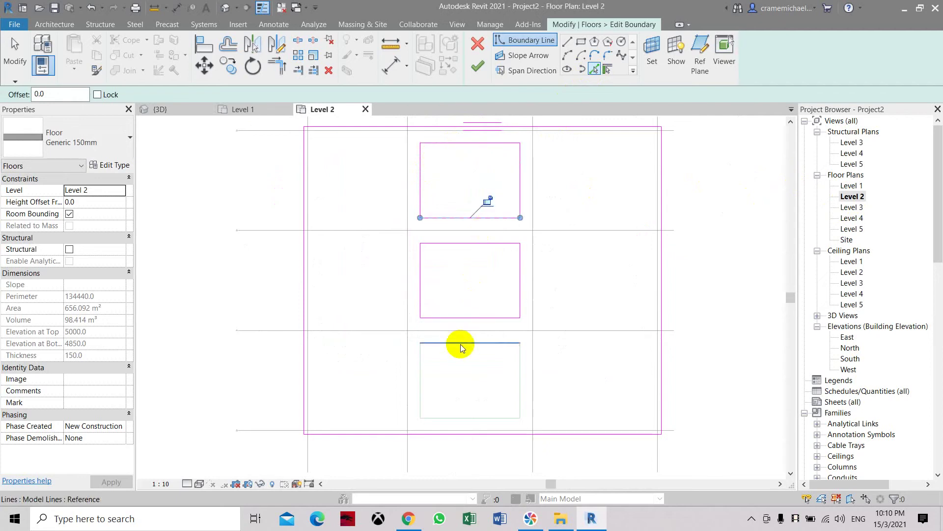
Add the lower rectangle's edges, finish the floor sketch, and dismiss the attach prompt
left_click(453, 415)
left_click(520, 387)
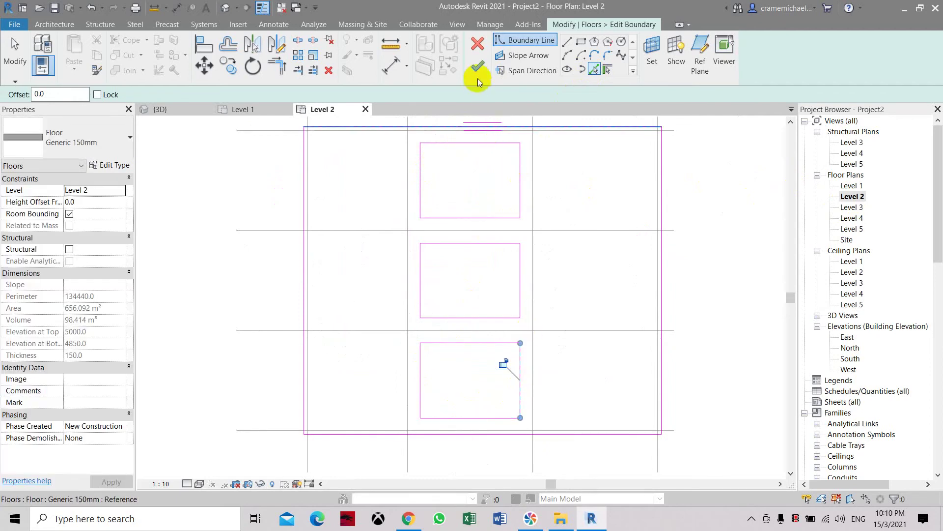
left_click(477, 68)
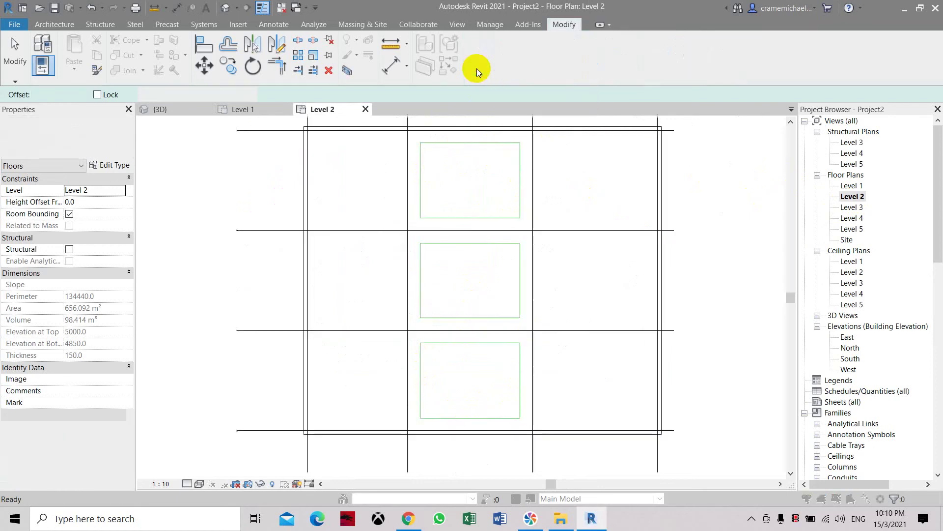
left_click(548, 268)
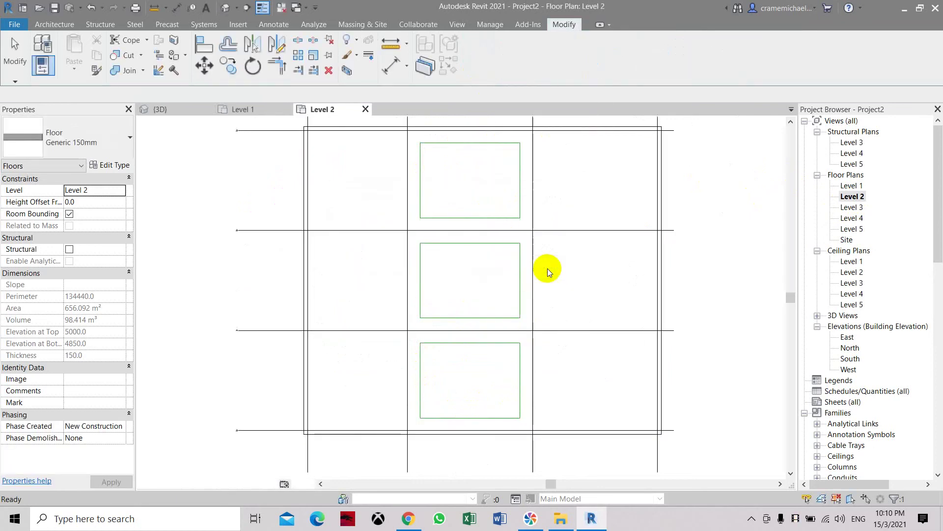
Orbit the default 3D view to a side angle showing the three floor openings
left_click(226, 7)
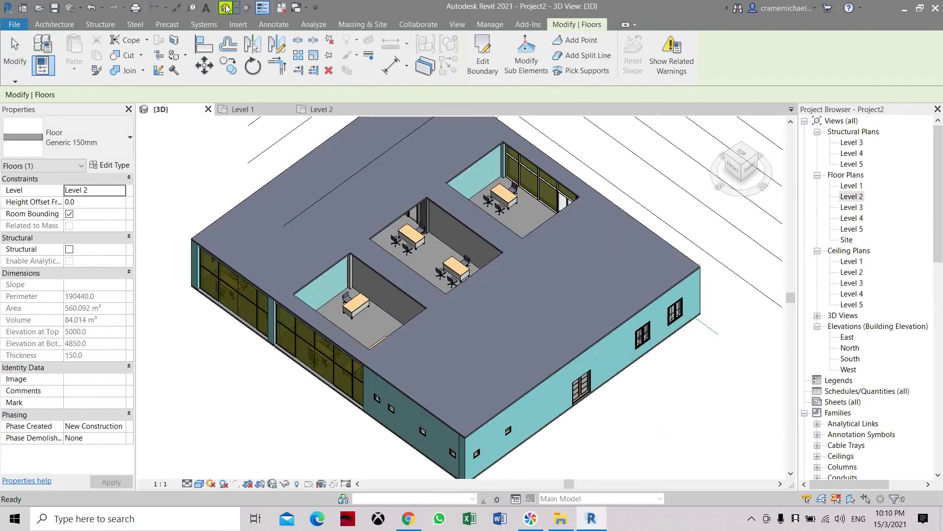
scroll(493, 261, "up", 3)
mouse_move(738, 168)
left_mouse_down()
mouse_move(714, 183)
mouse_move(682, 120)
mouse_move(158, 196)
mouse_move(187, 186)
left_mouse_up()
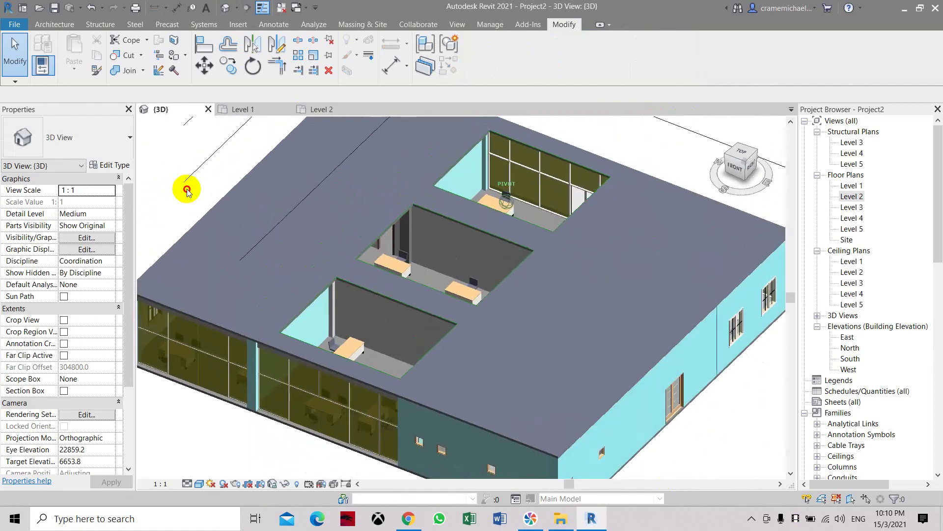
scroll(393, 318, "up", 3)
scroll(393, 319, "down", 3)
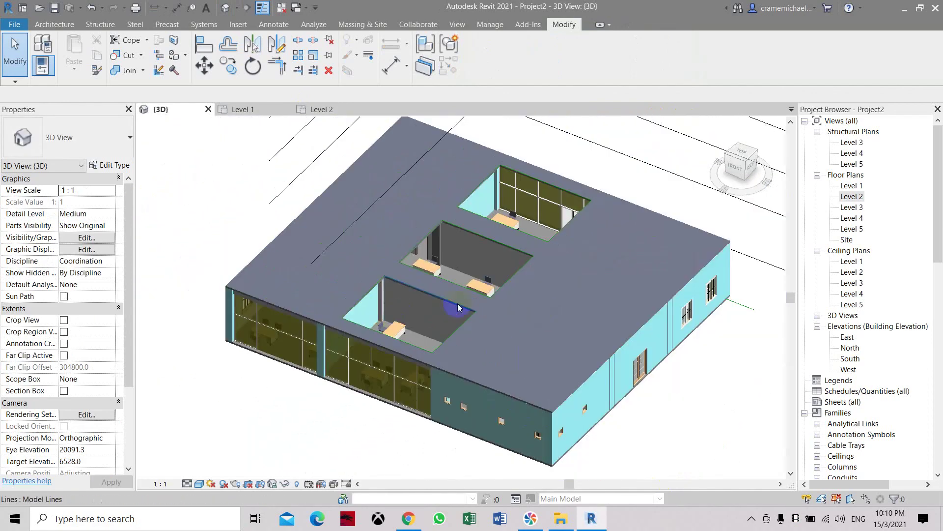
scroll(412, 347, "down", 2)
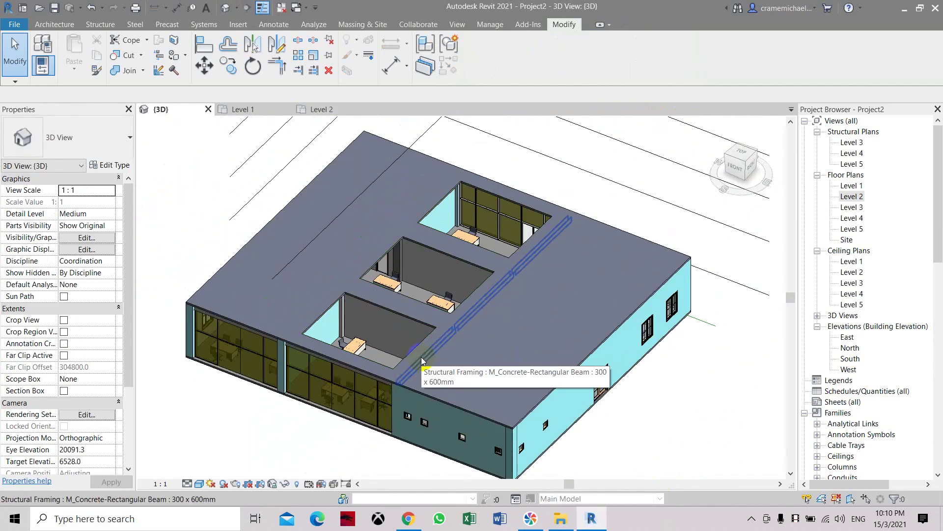